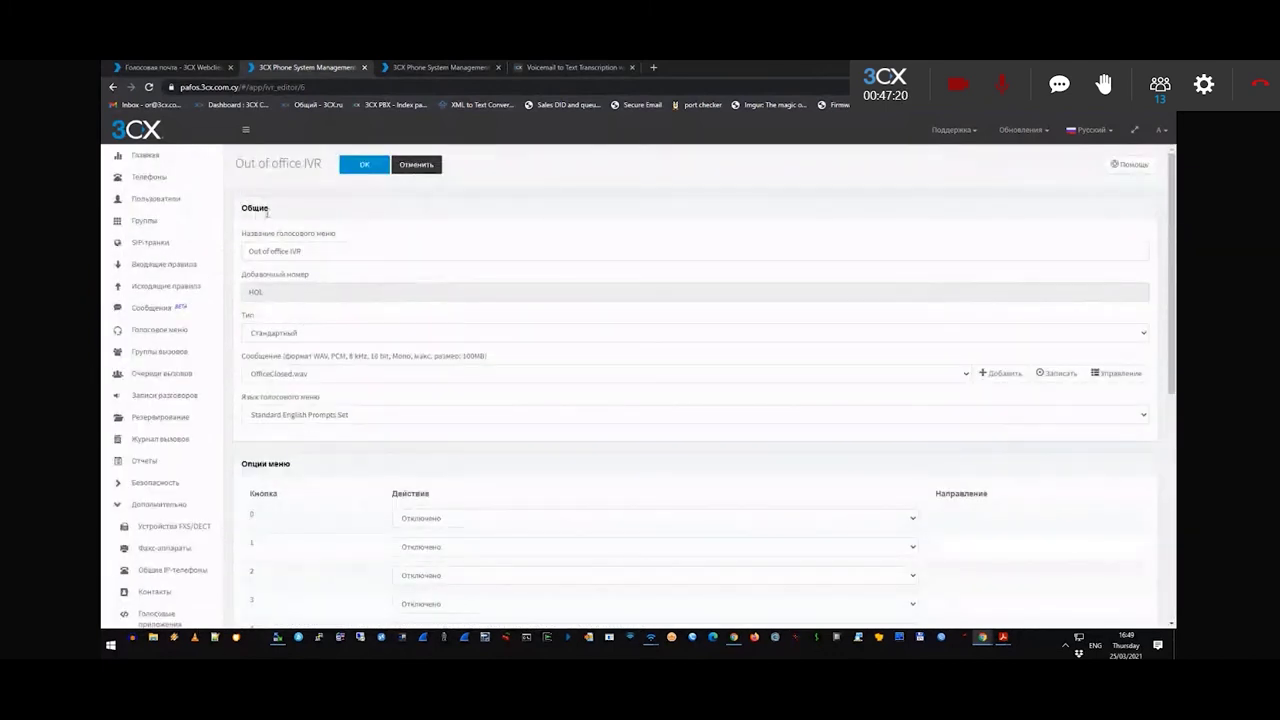
- Add a yearly one-day holiday named test on 1 January in the working hours and holidays settings
scroll(160, 560, "down", 1)
left_click(151, 595)
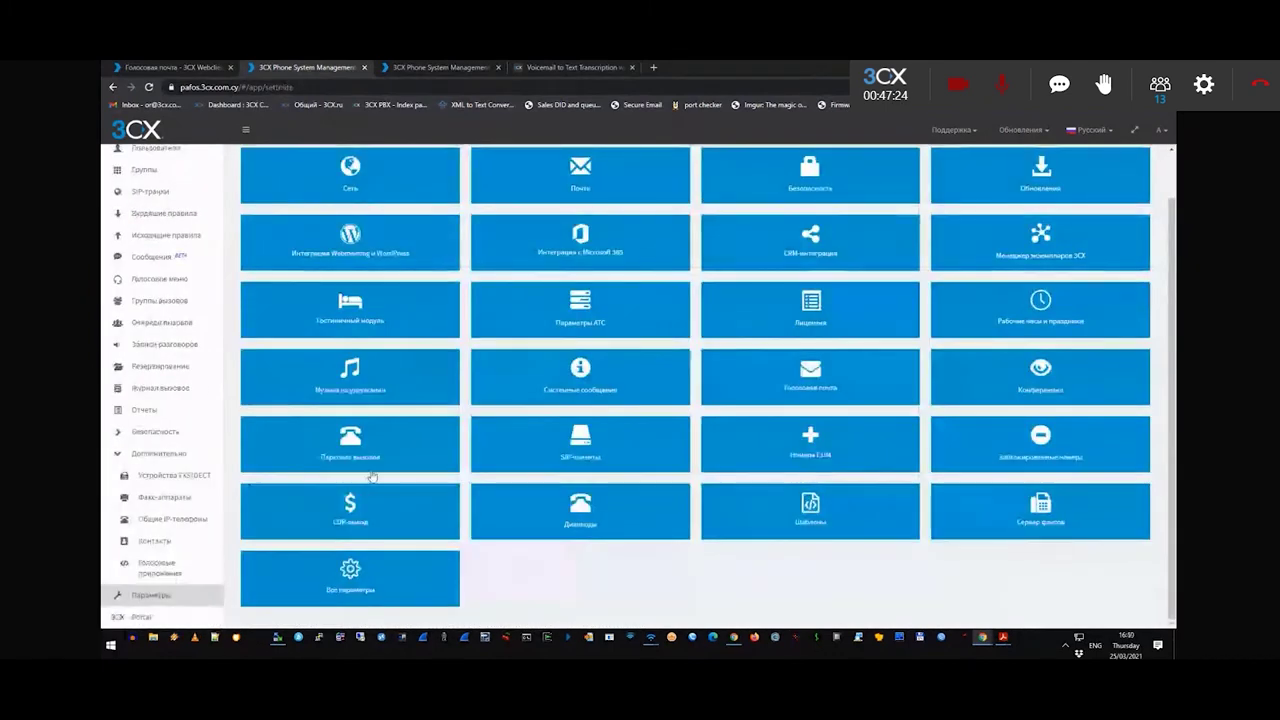
left_click(1036, 318)
left_click(262, 526)
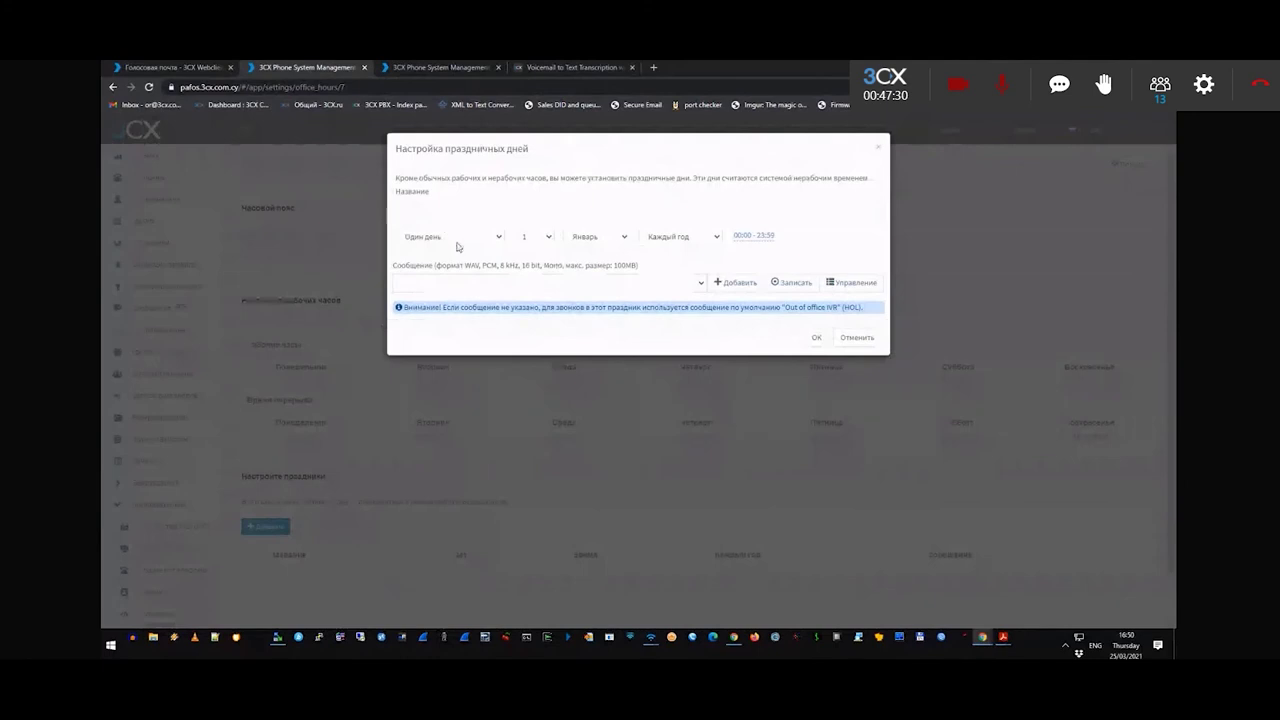
left_click(566, 213)
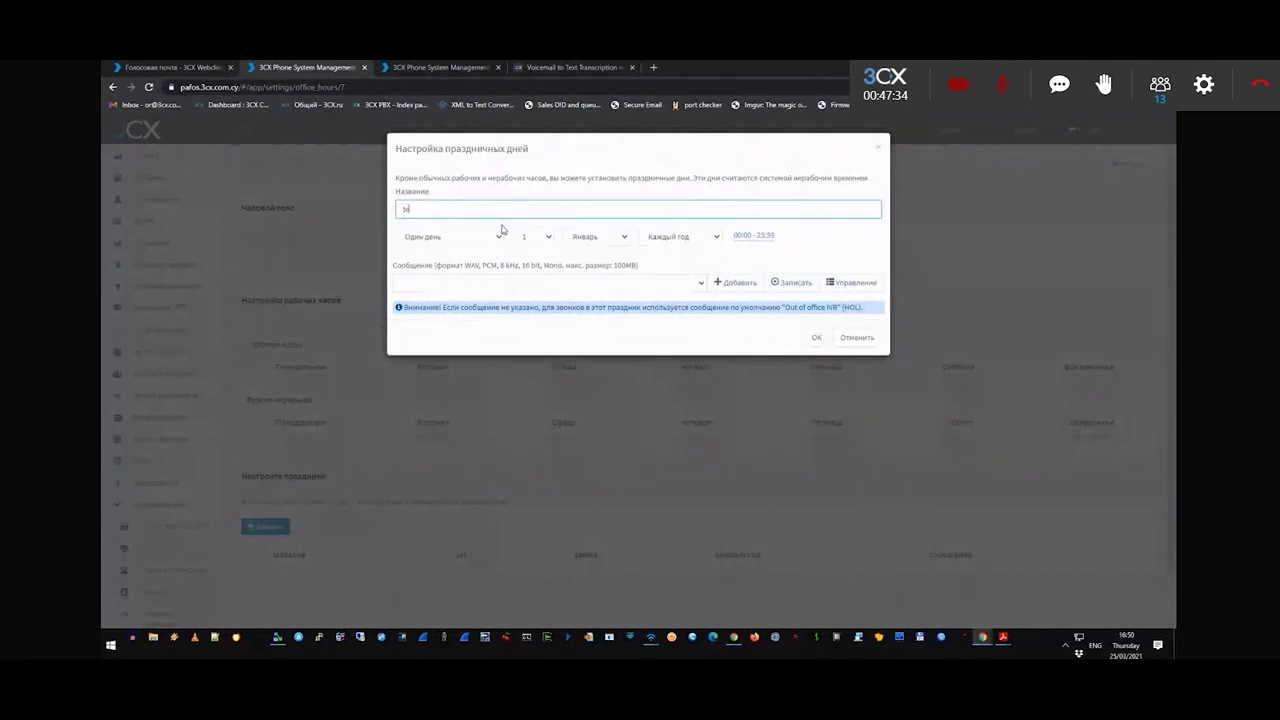
left_click(816, 338)
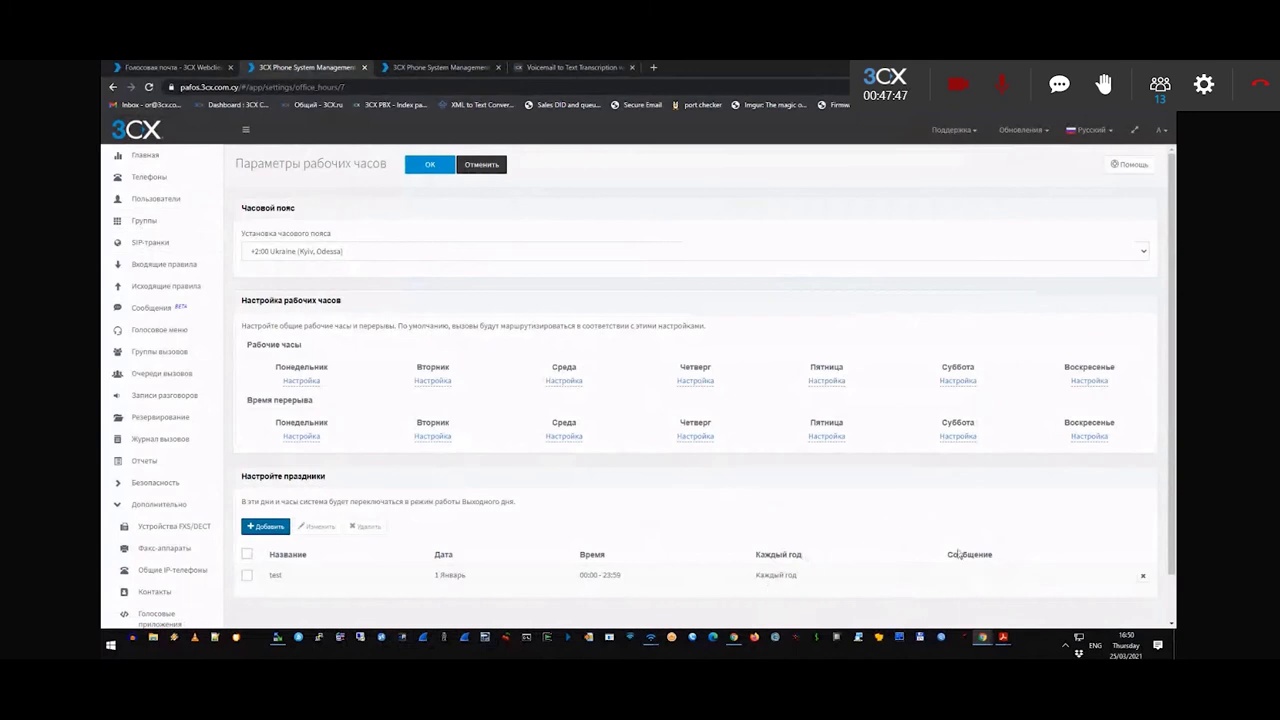
- Review the Out of office IVR's menu options from the voice menu list, and start adding a new voice menu
left_click(155, 243)
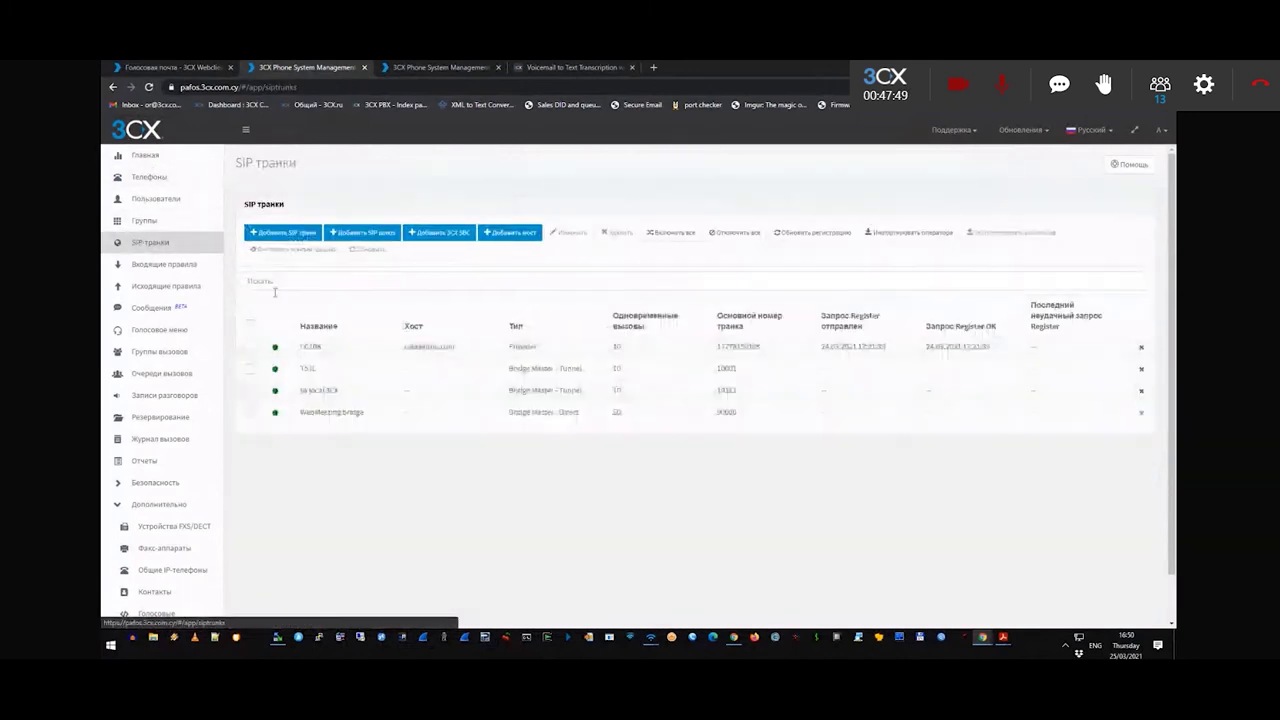
left_click(158, 329)
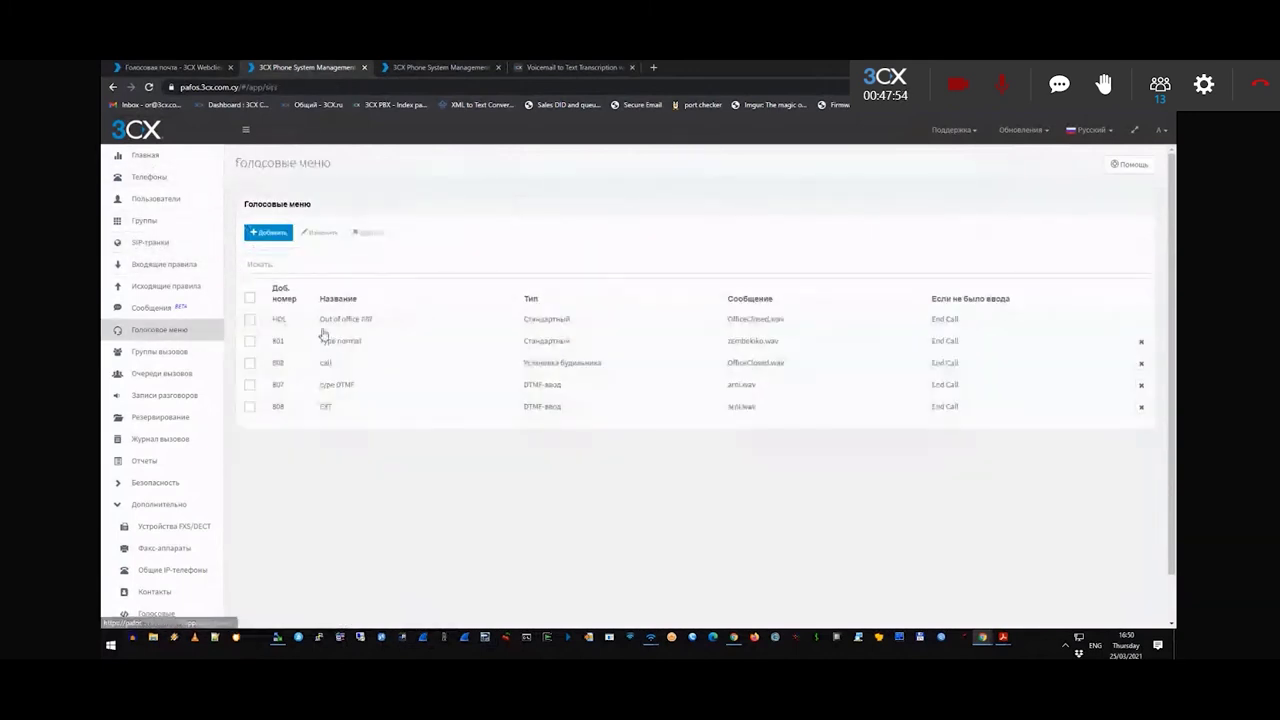
double_click(325, 333)
left_click_drag(241, 465, 296, 467)
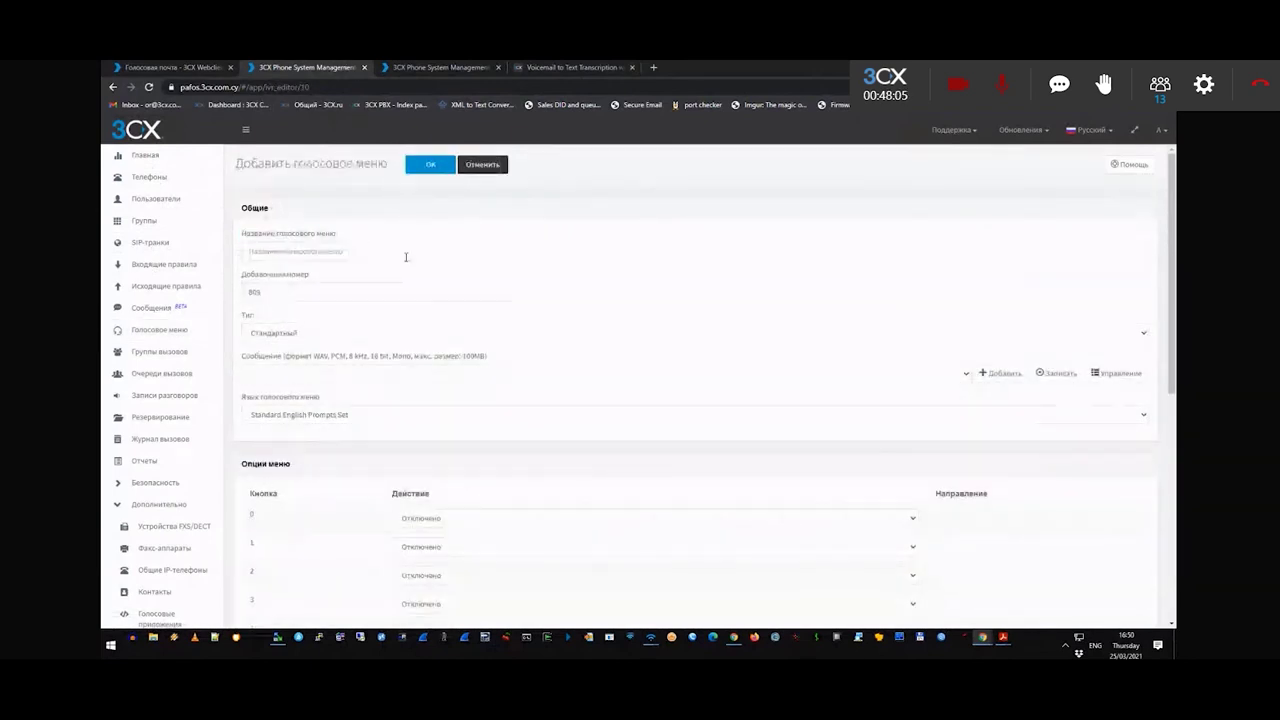
- Set the new voice menu's type to DTMF-ввод
double_click(254, 291)
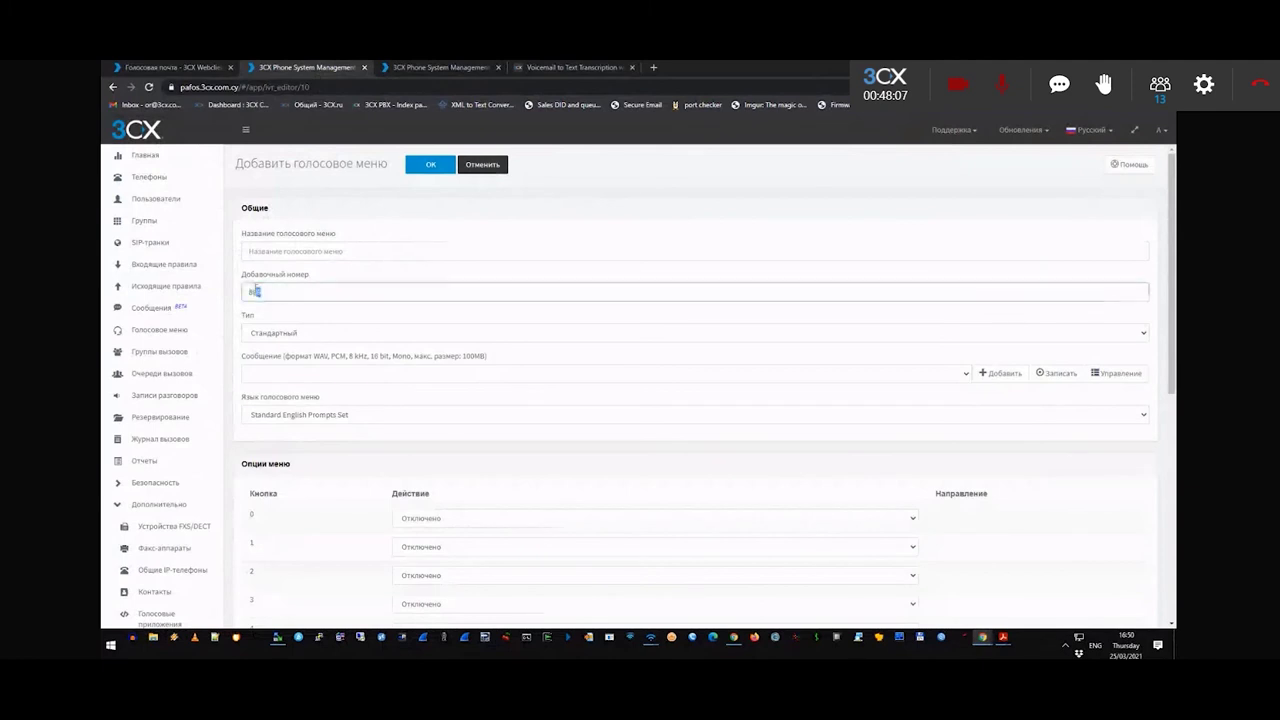
left_click(246, 252)
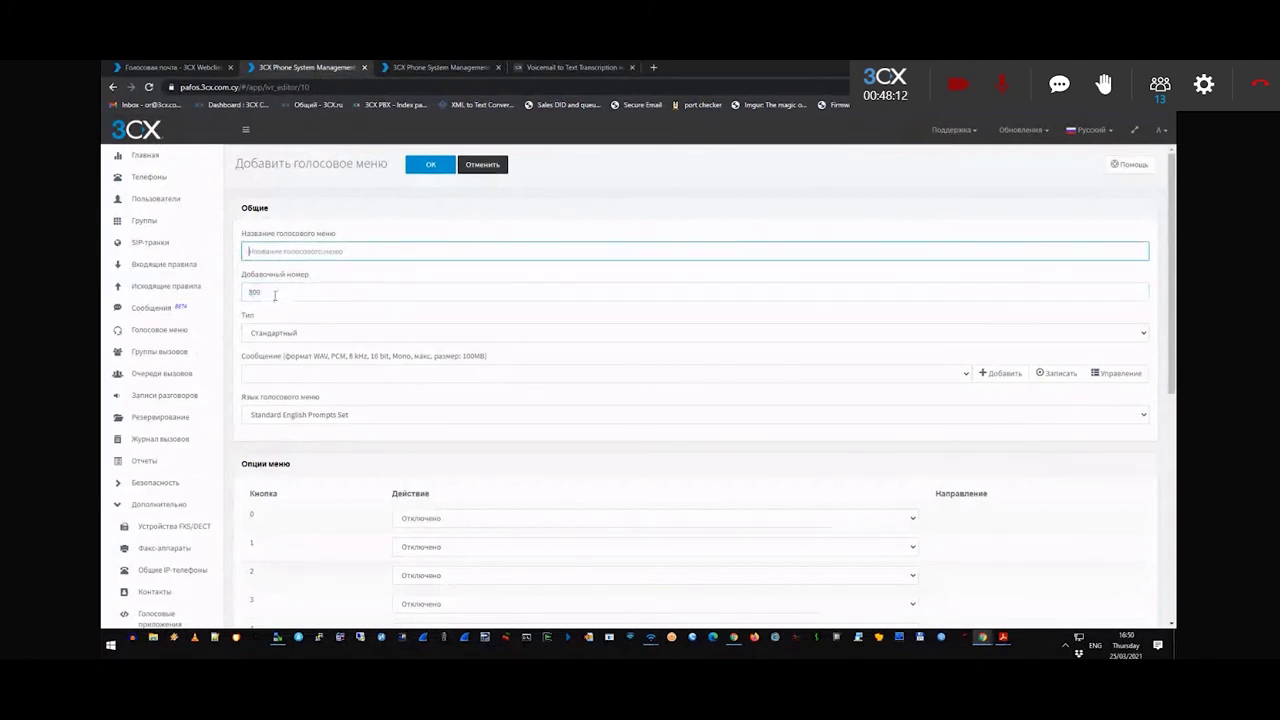
left_click(314, 333)
left_click(315, 324)
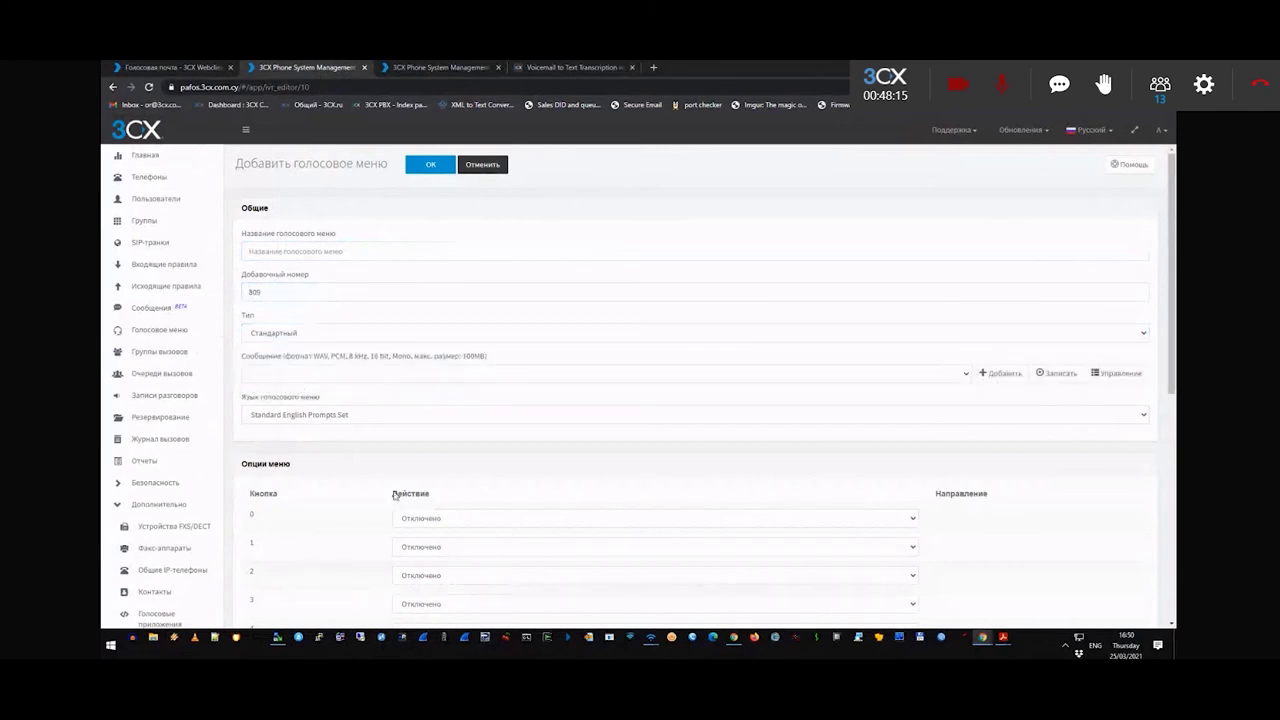
scroll(395, 495, "down", 2)
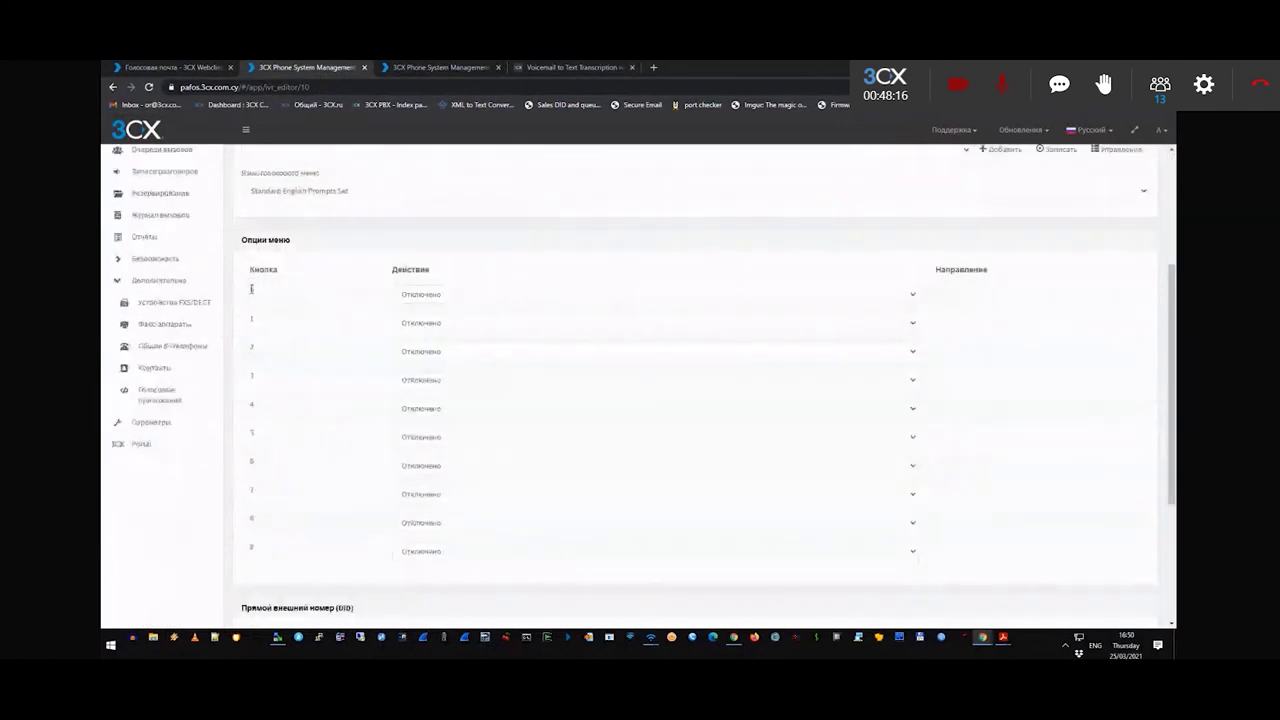
scroll(251, 289, "up", 1)
key("Down")
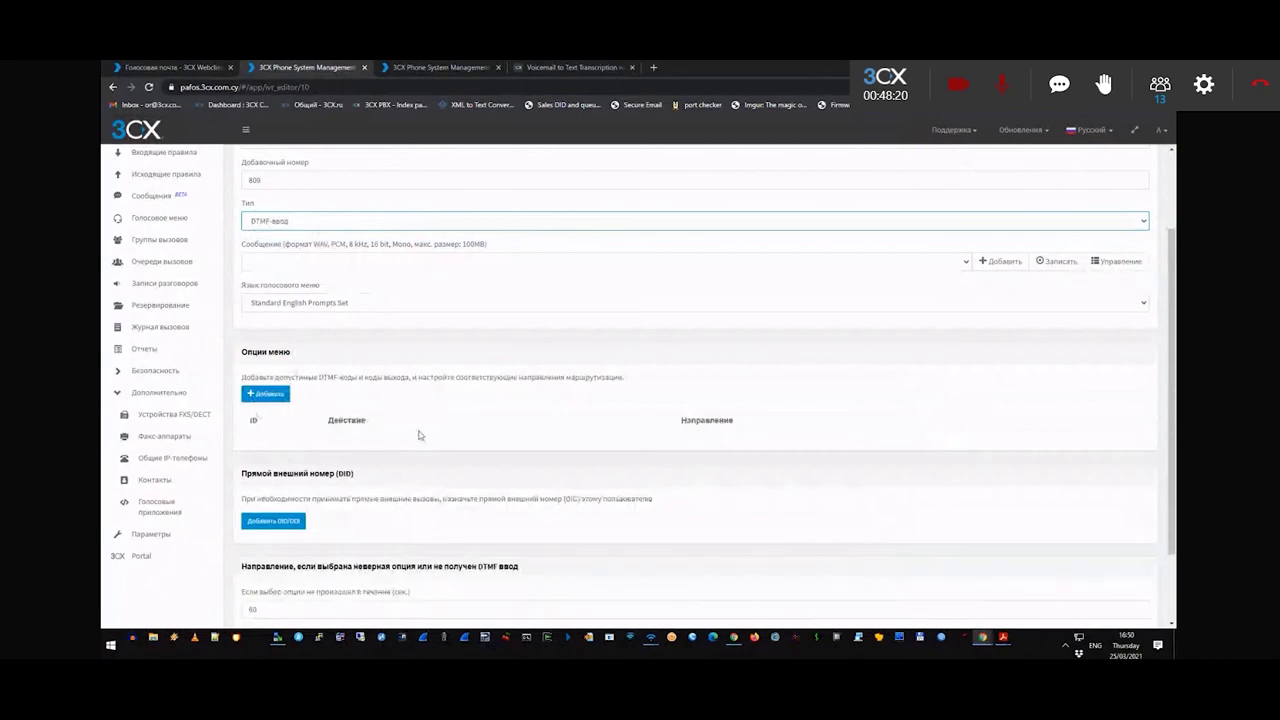
- Add menu option 10 that connects callers to group 803 3cx, plus a second option with ID 0 that ends the call
left_click(265, 393)
left_click(258, 442)
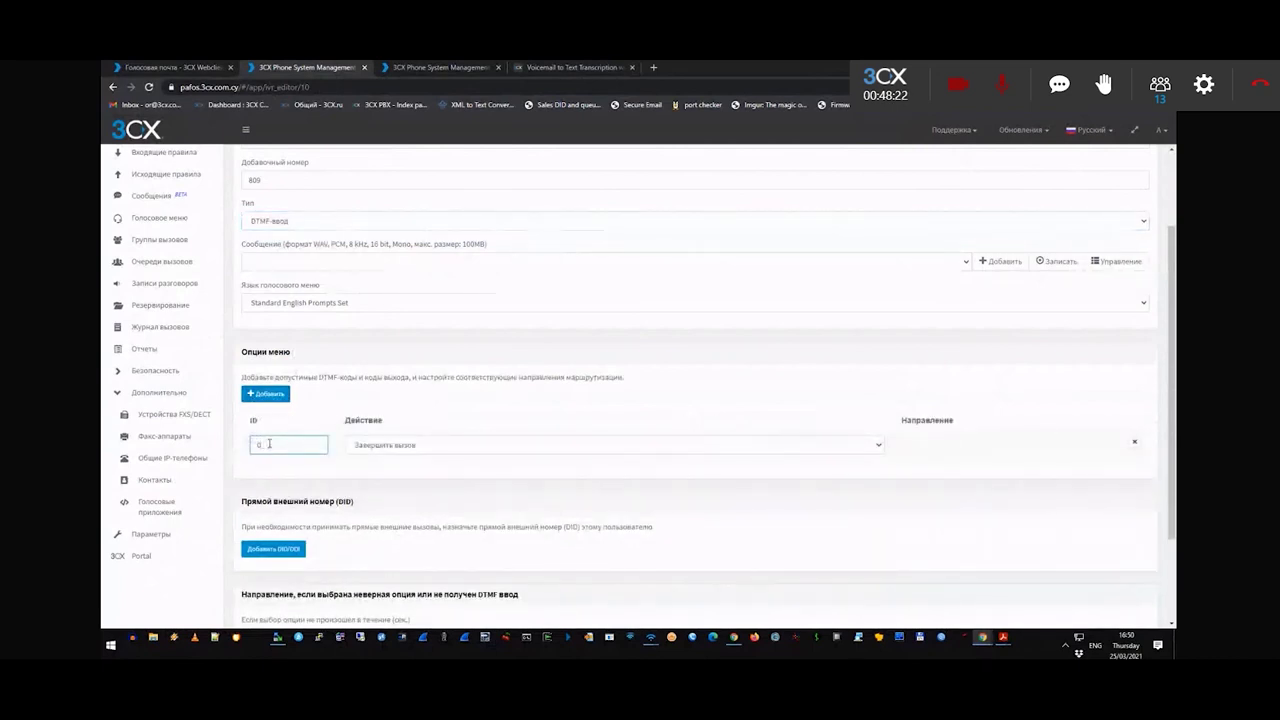
left_click(273, 442)
left_click(432, 449)
left_click(424, 487)
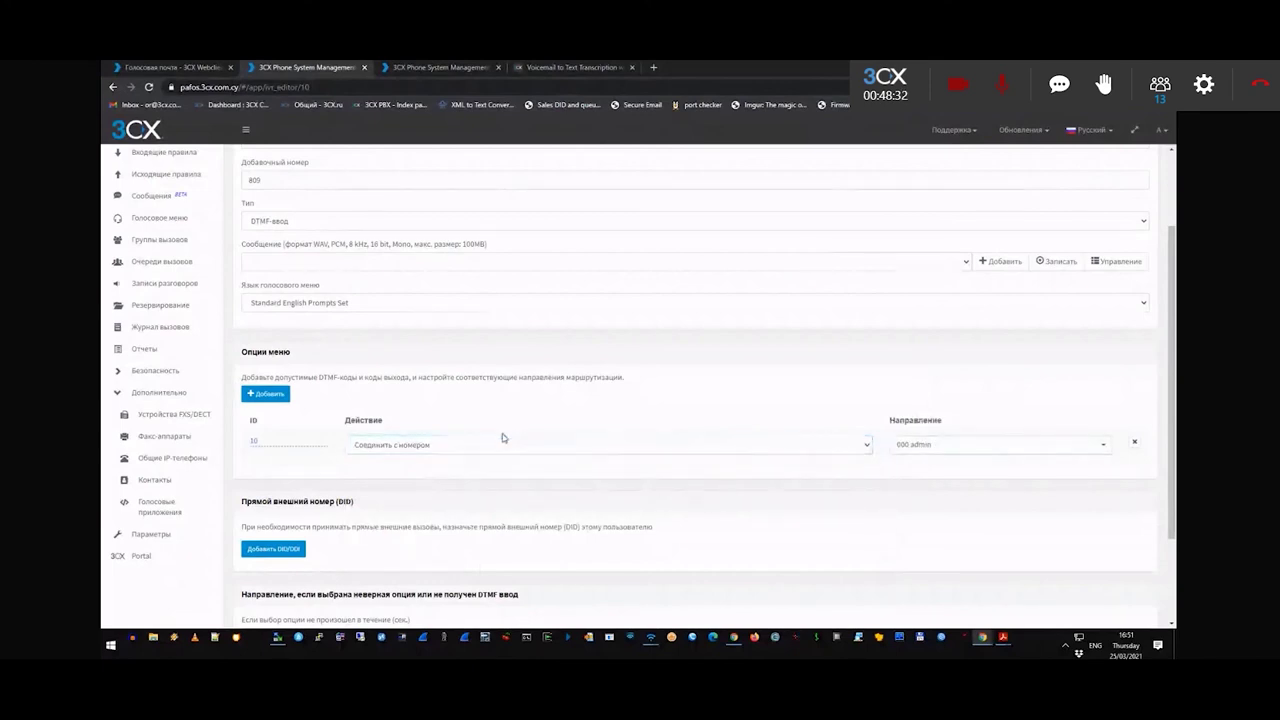
left_click(503, 441)
left_click(432, 499)
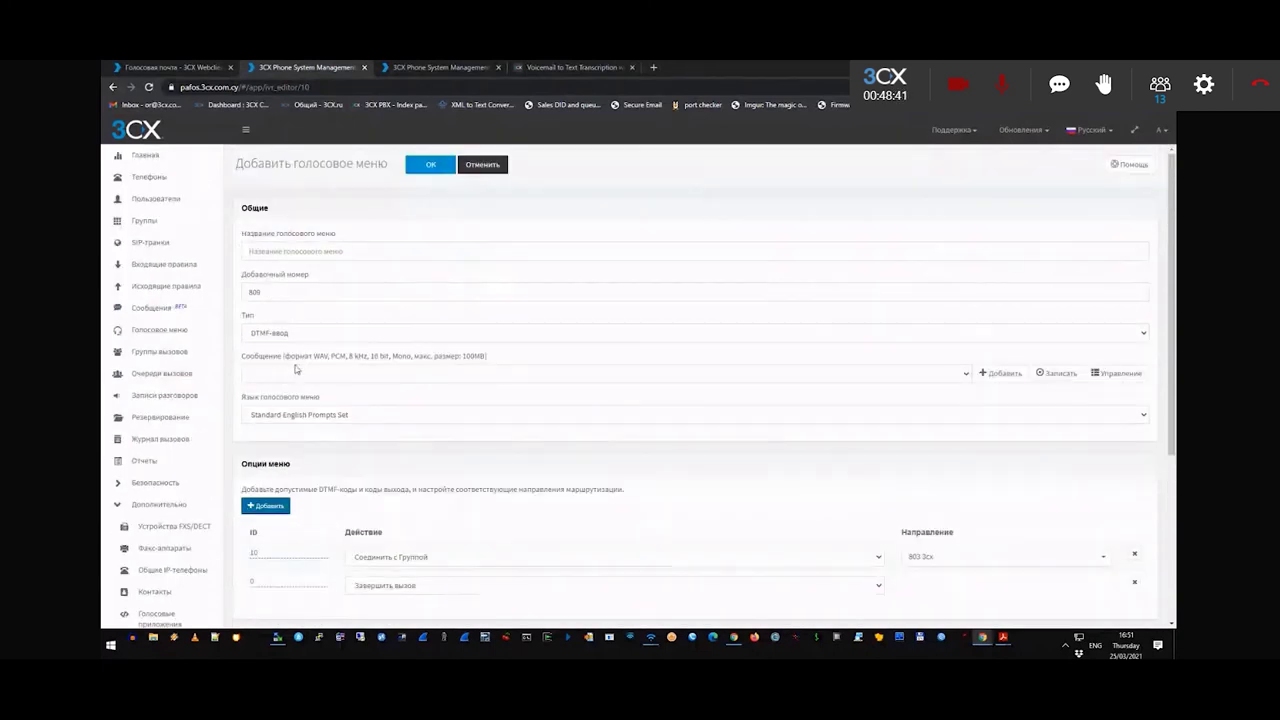
- Examine the message and prompt language fields, the no-input timeout, and the destinations offered when no option is chosen
left_click_drag(254, 357, 423, 449)
scroll(350, 480, "down", 3)
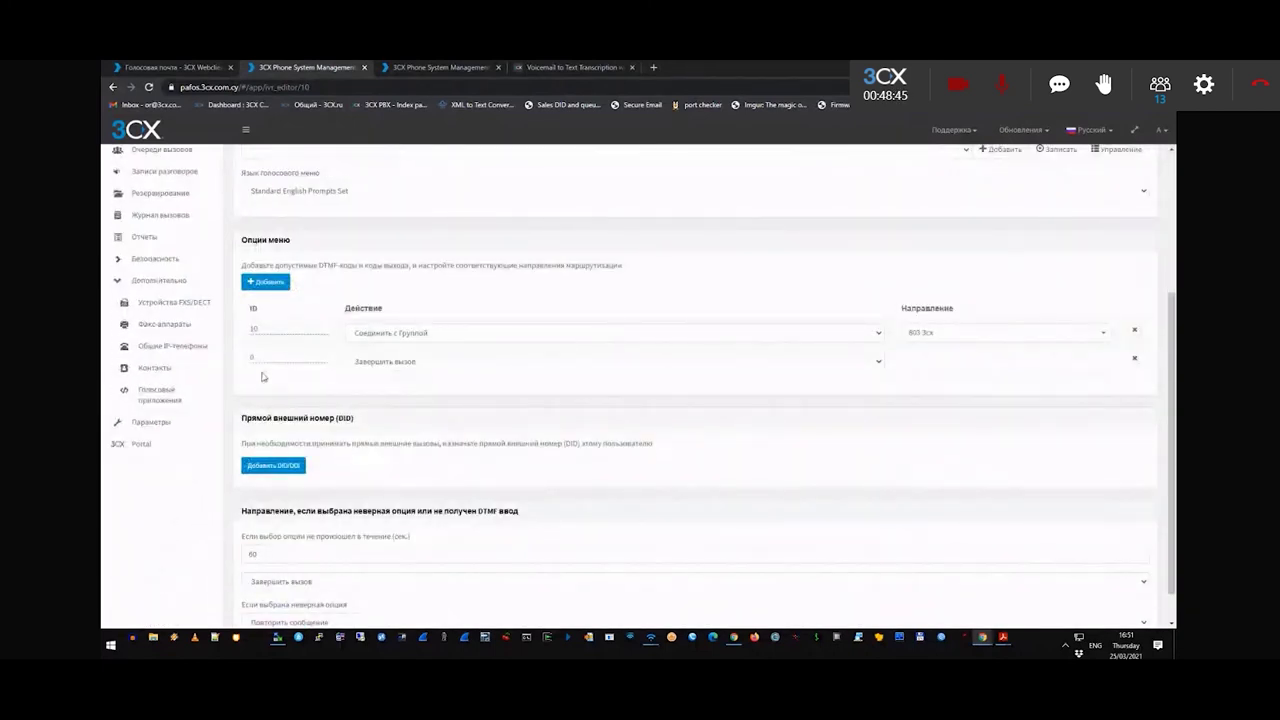
scroll(244, 475, "down", 1)
left_click_drag(252, 510, 409, 514)
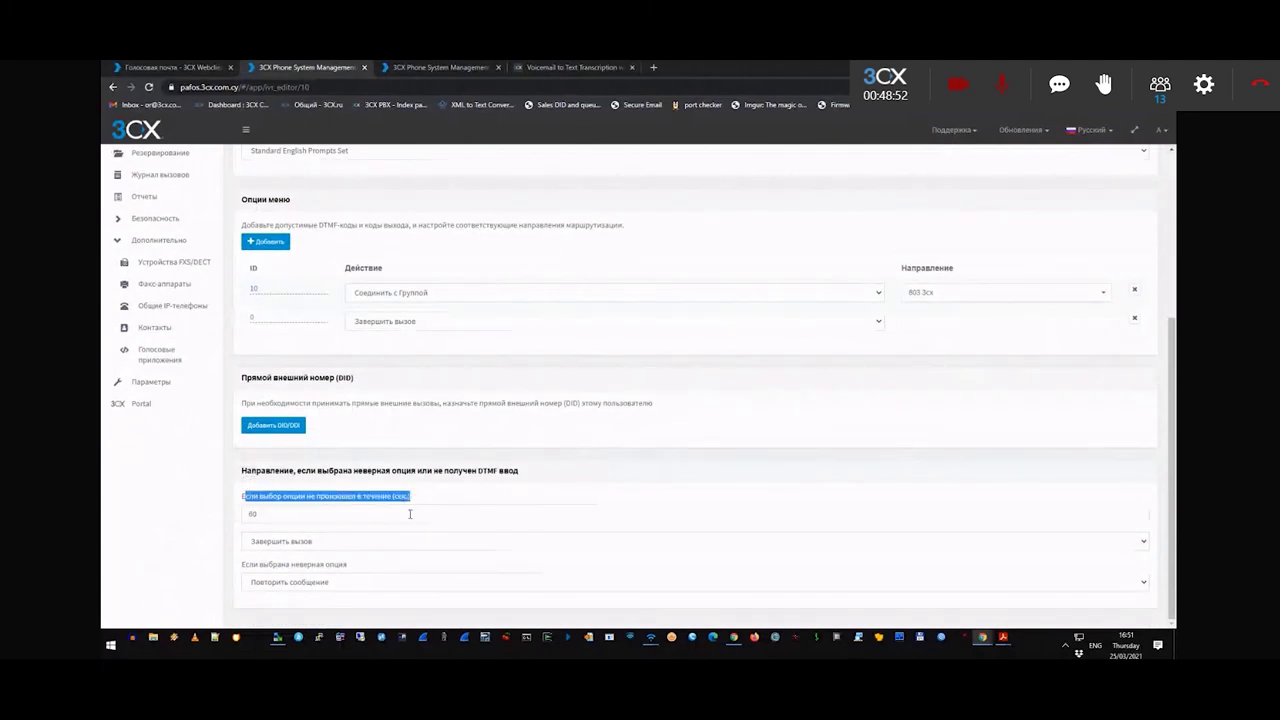
left_click_drag(258, 497, 391, 514)
double_click(252, 513)
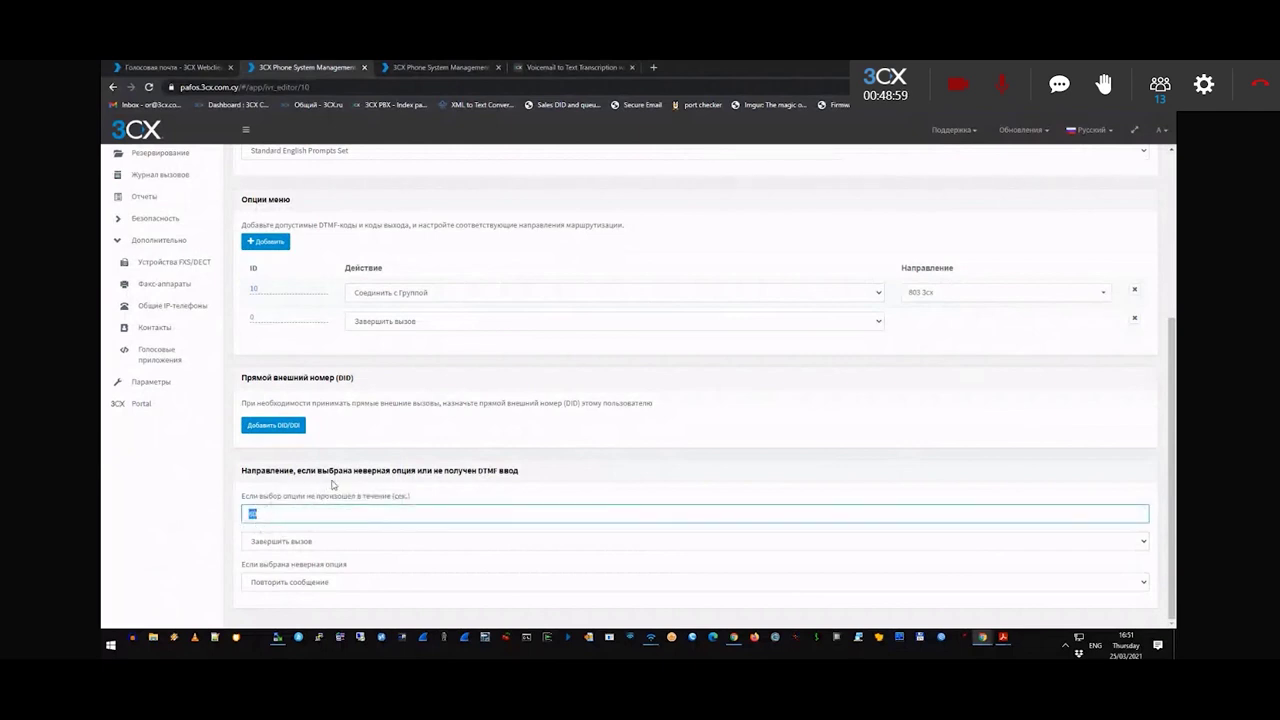
left_click(272, 546)
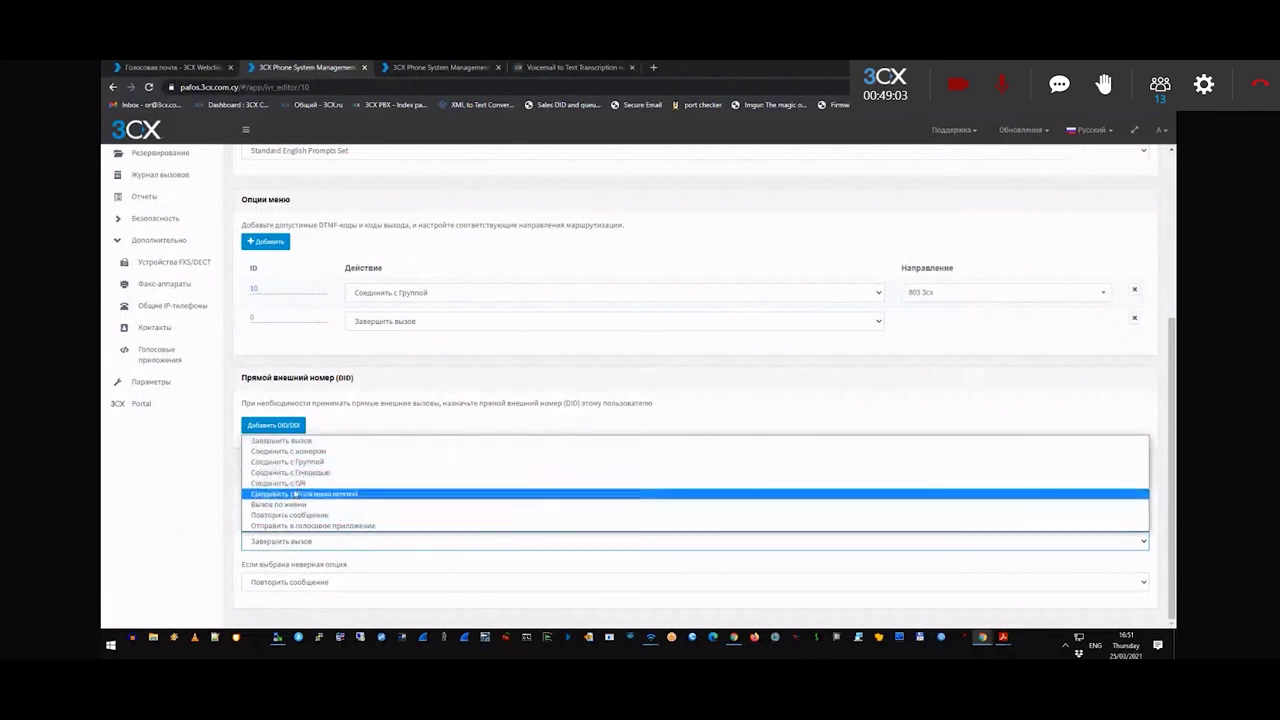
- Set the destination for a wrong option to Номер with extension 000 admin
left_click_drag(250, 566, 338, 580)
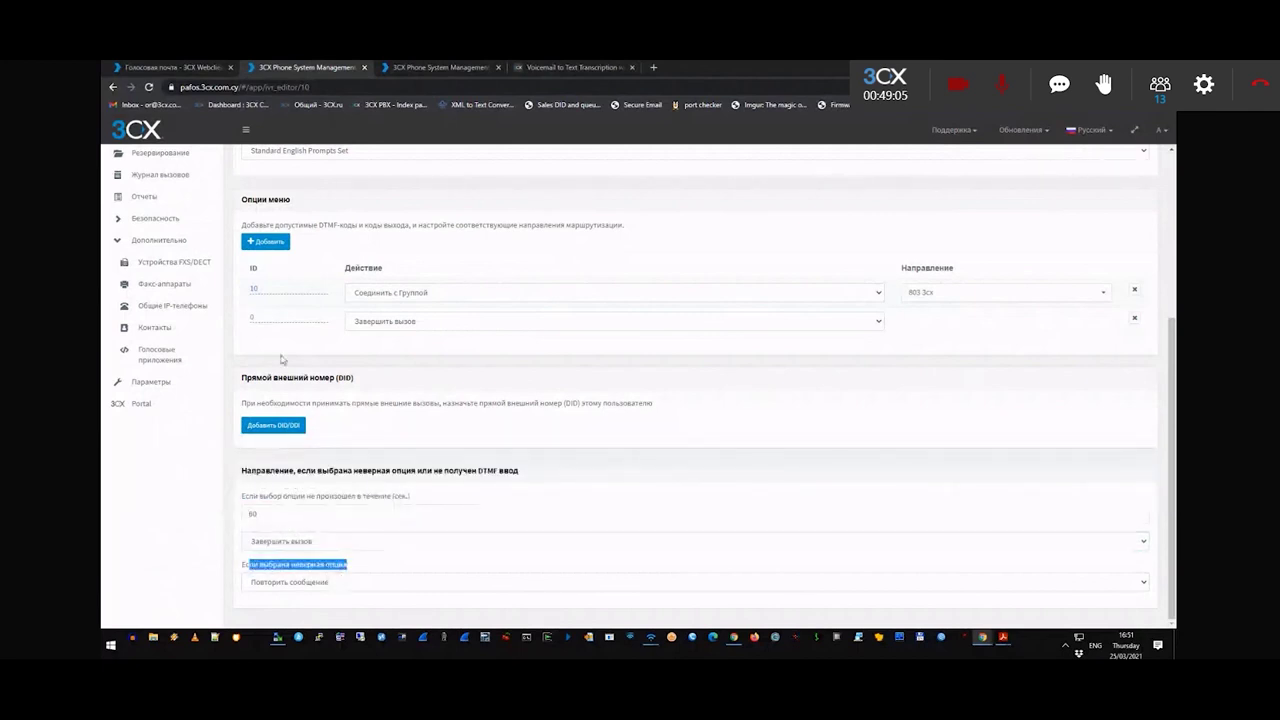
left_click(260, 591)
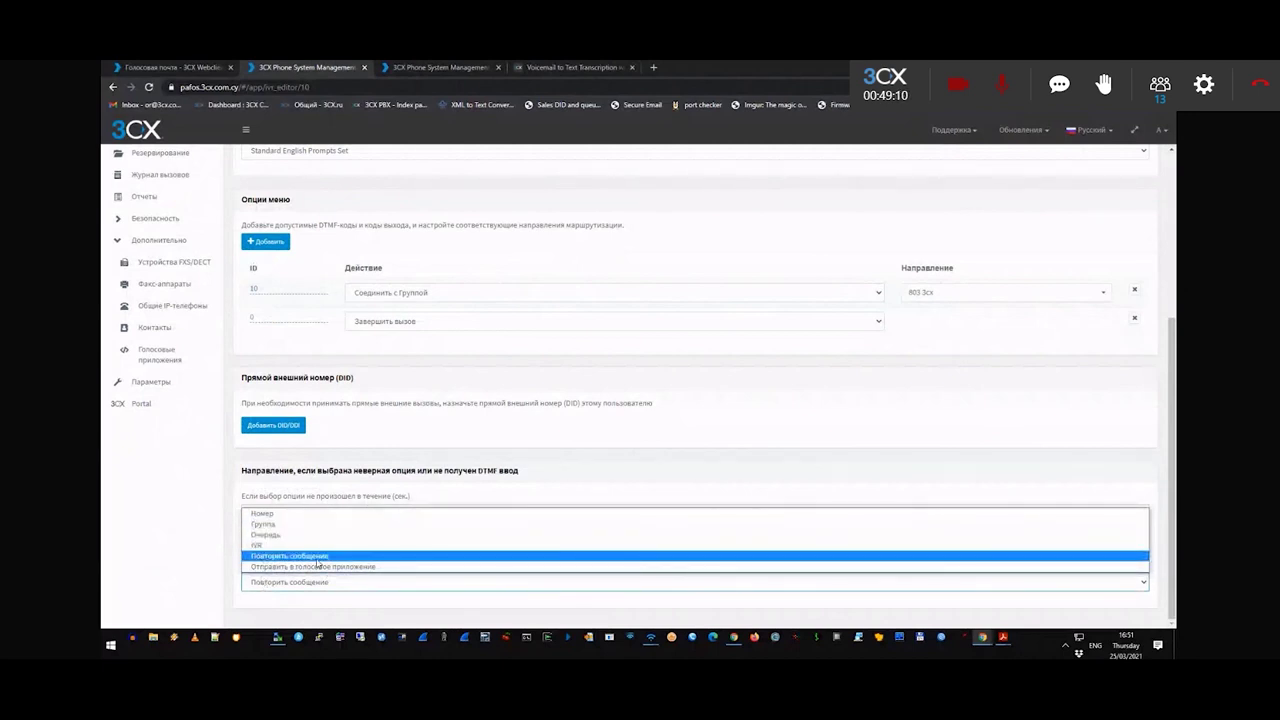
left_click(289, 516)
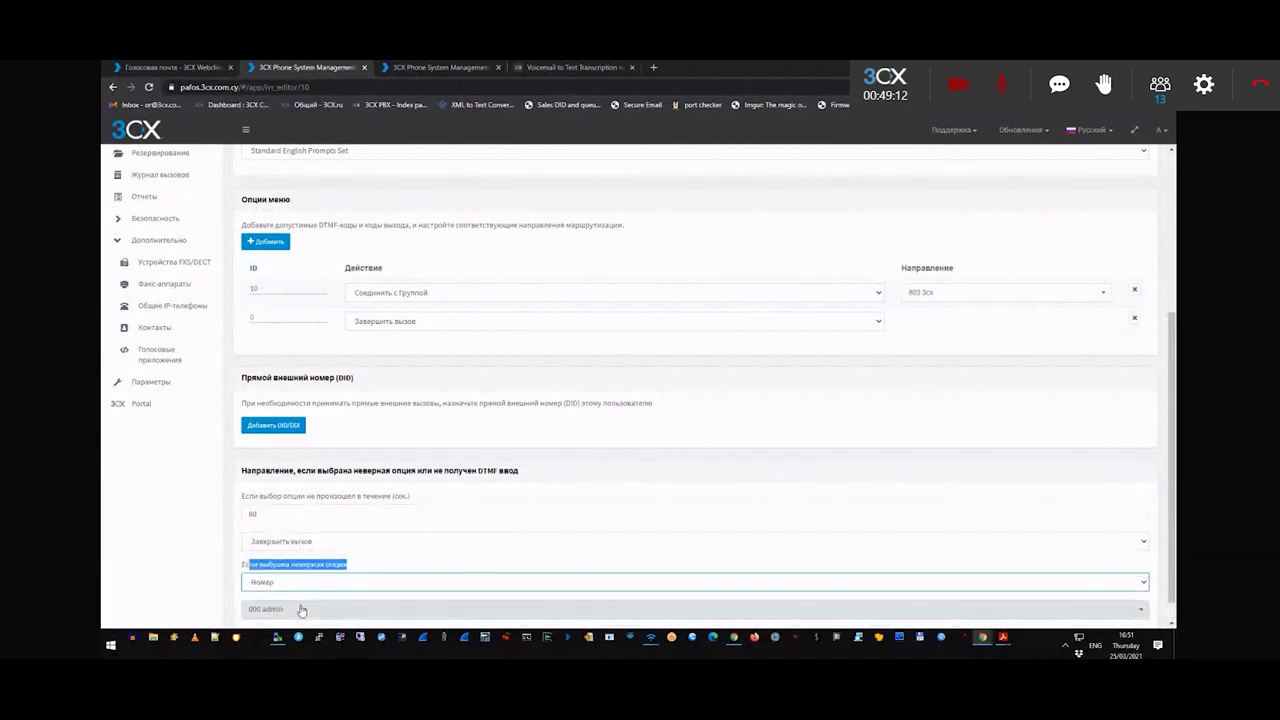
scroll(301, 610, "down", 1)
left_click(305, 580)
left_click(229, 520)
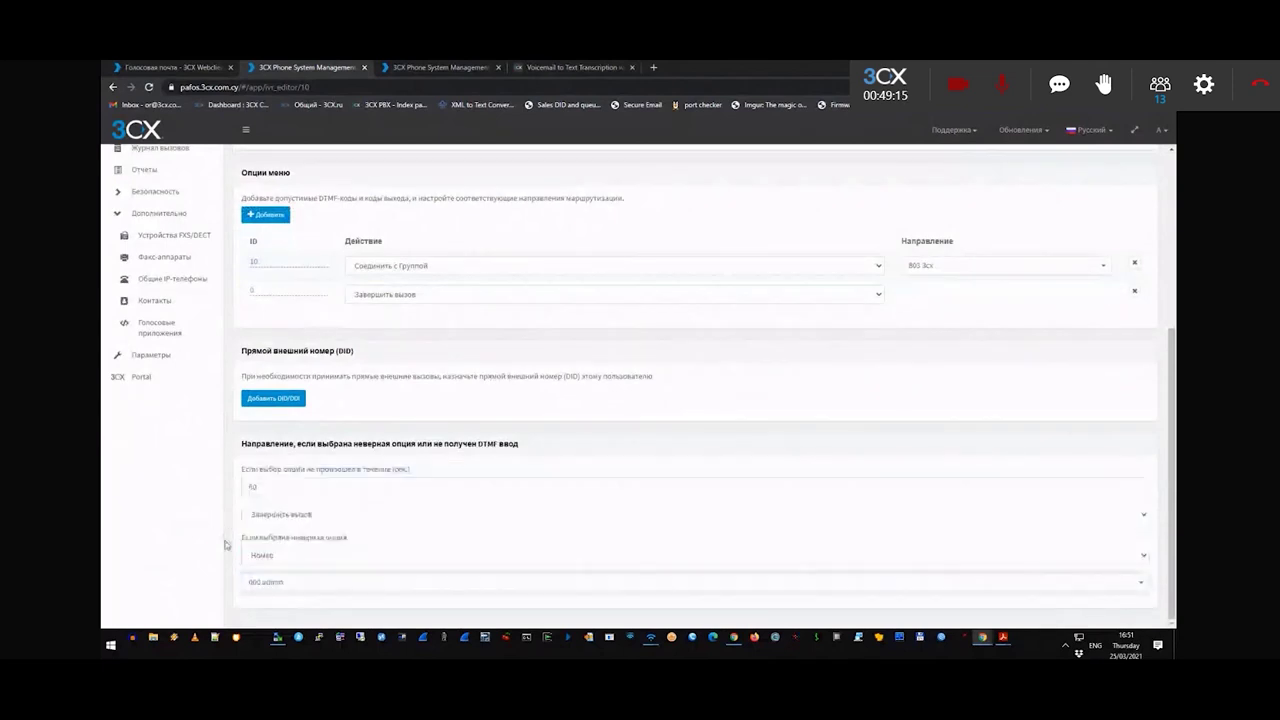
left_click(283, 586)
- Set the voice menu's type to Стандартный and assign the Вызов по имени action to key 0
scroll(280, 490, "up", 3)
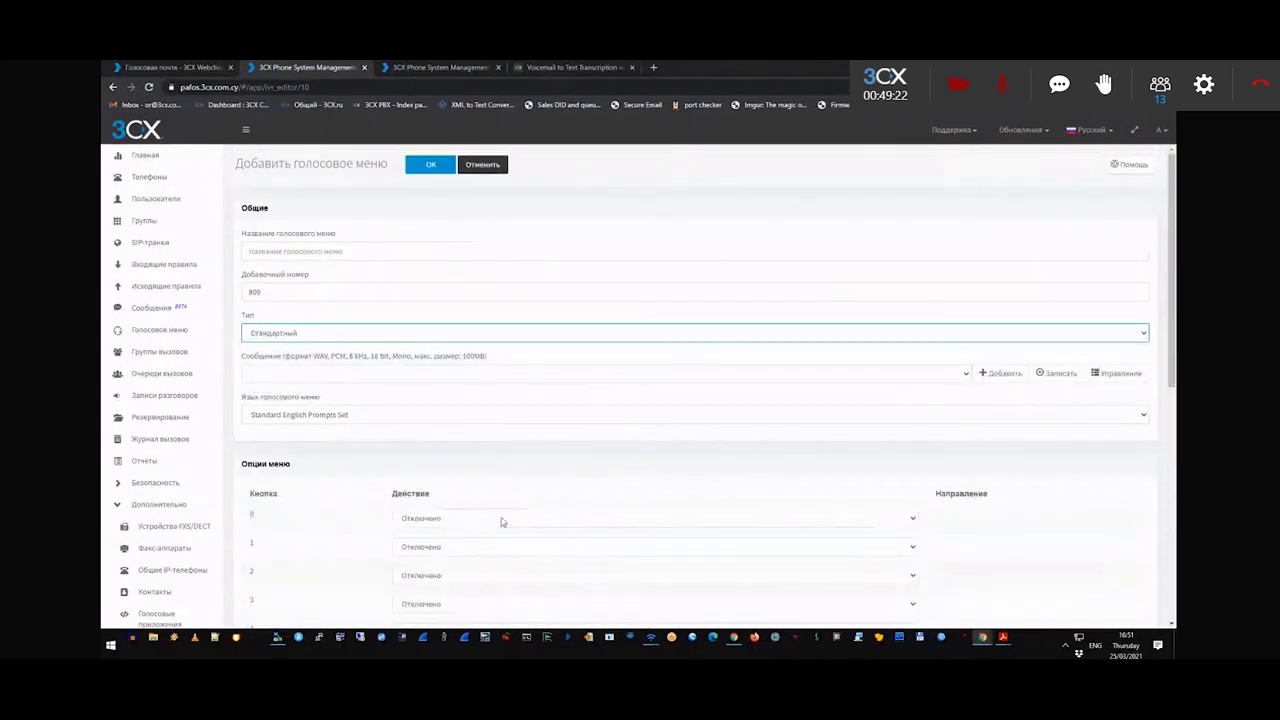
left_click(500, 520)
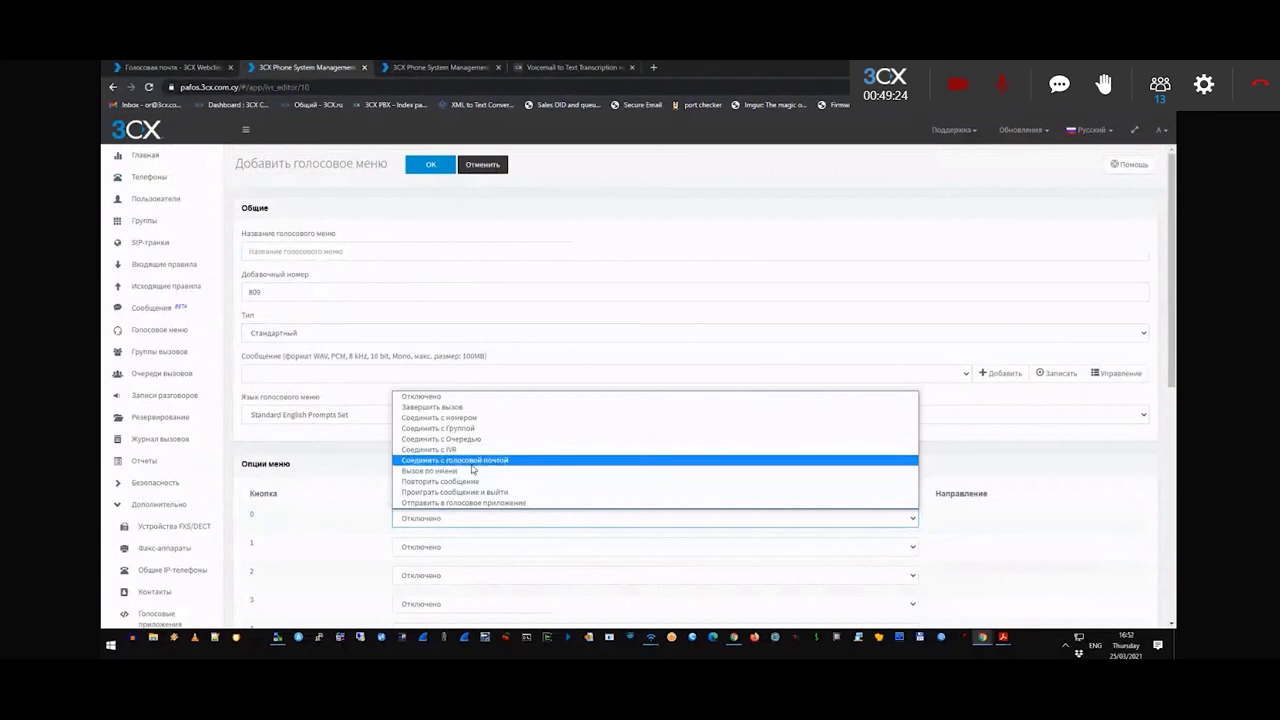
left_click(473, 470)
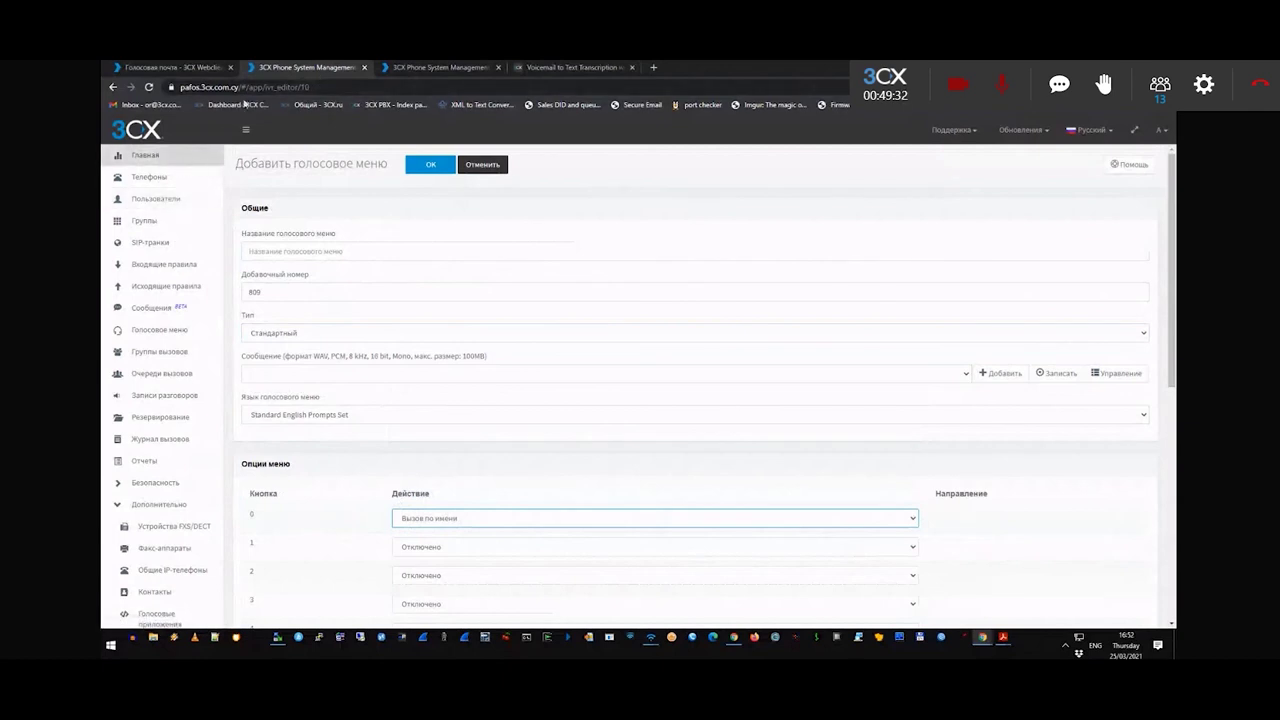
- Look at the voicemail page in the 3CX web client and return to the new voice menu form
left_click(183, 68)
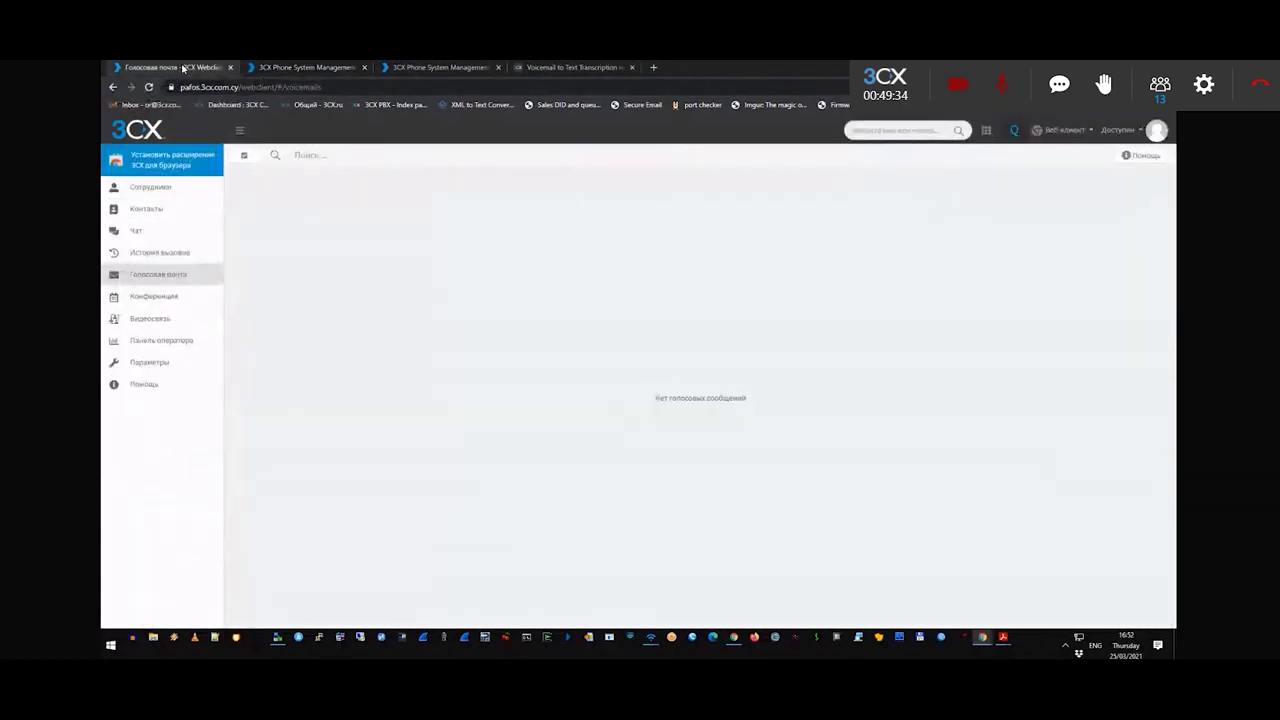
left_click(316, 66)
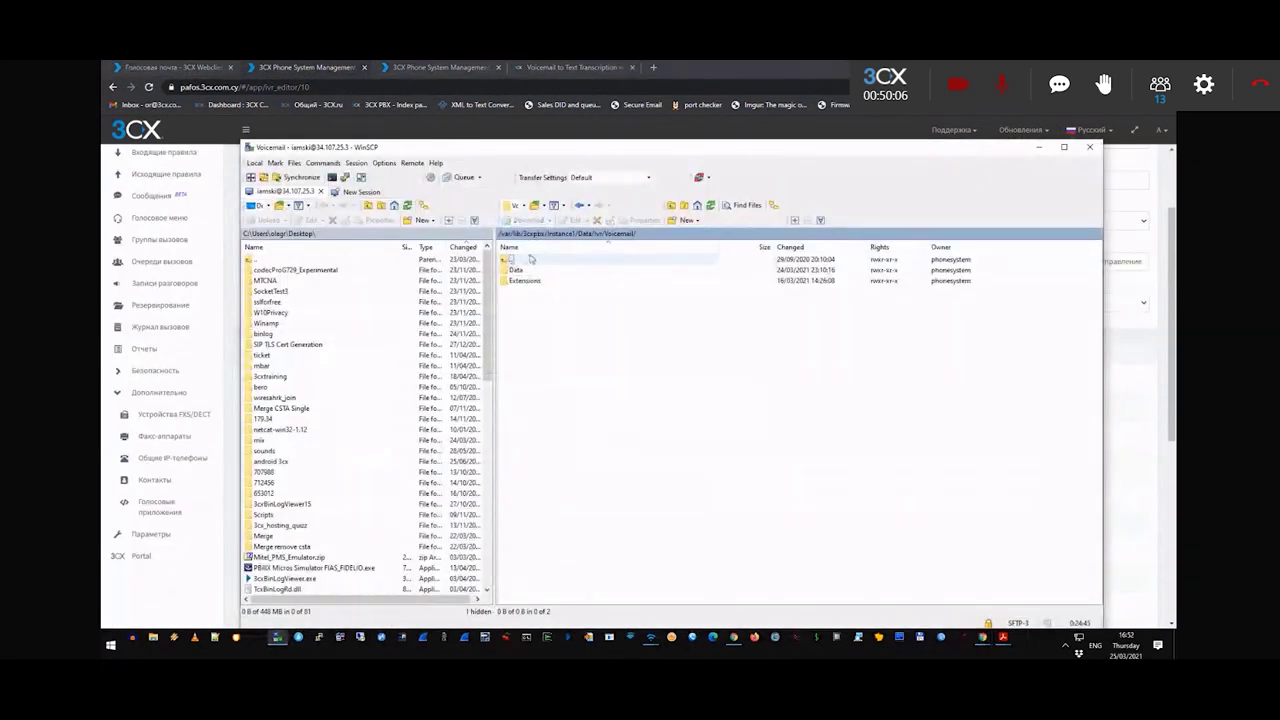
- In WinSCP, open the server folder /var/lib/3cxpbx/Instance1/Data/Ivr/Prompts and copy its path
double_click(531, 259)
double_click(522, 270)
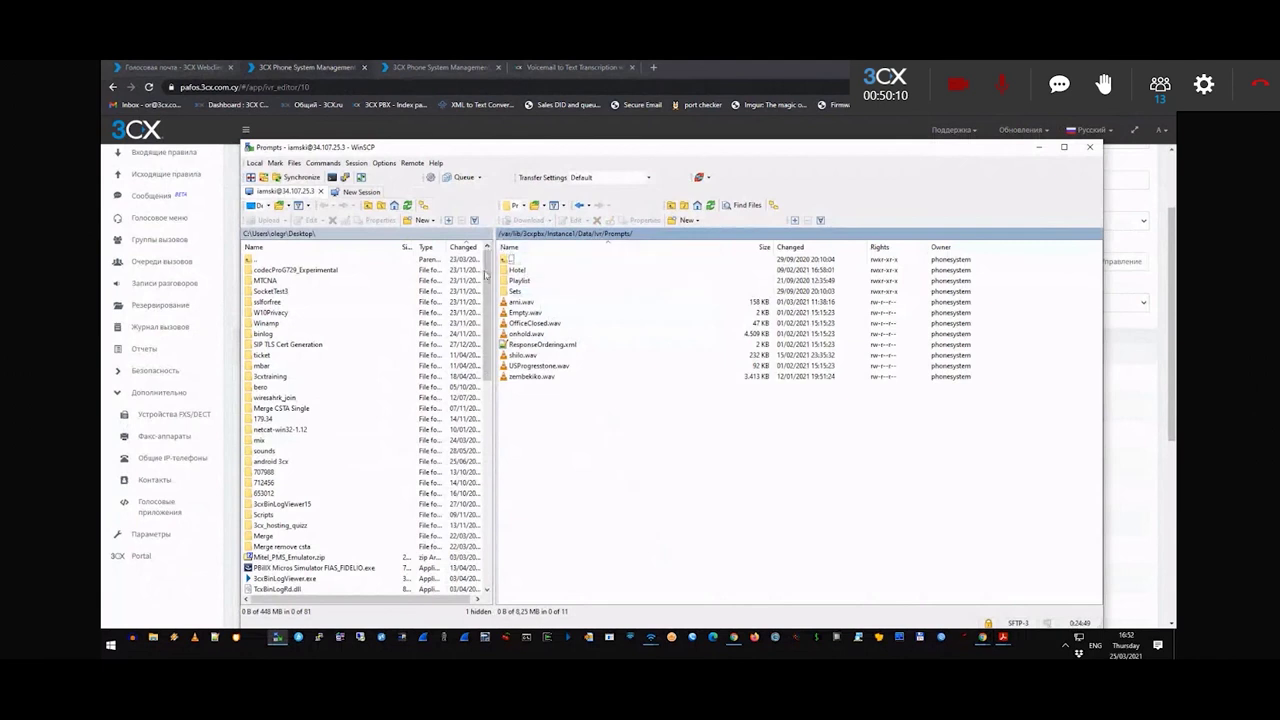
right_click(618, 234)
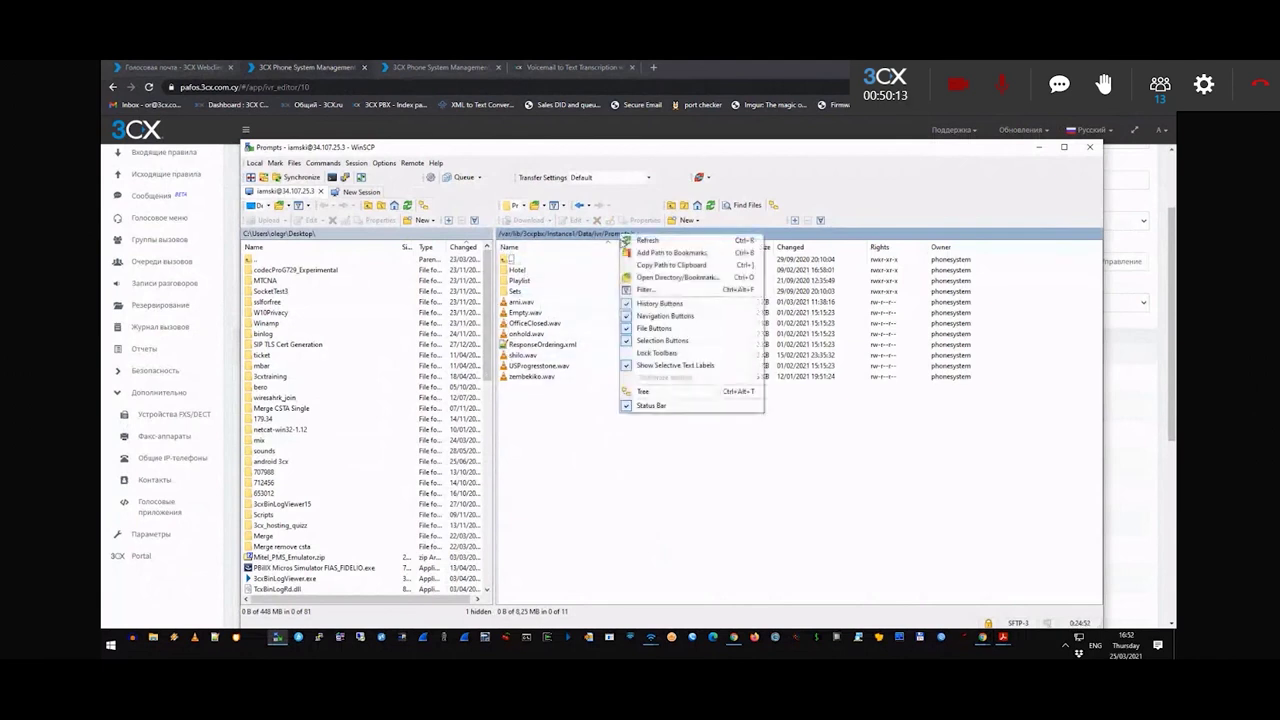
left_click(645, 240)
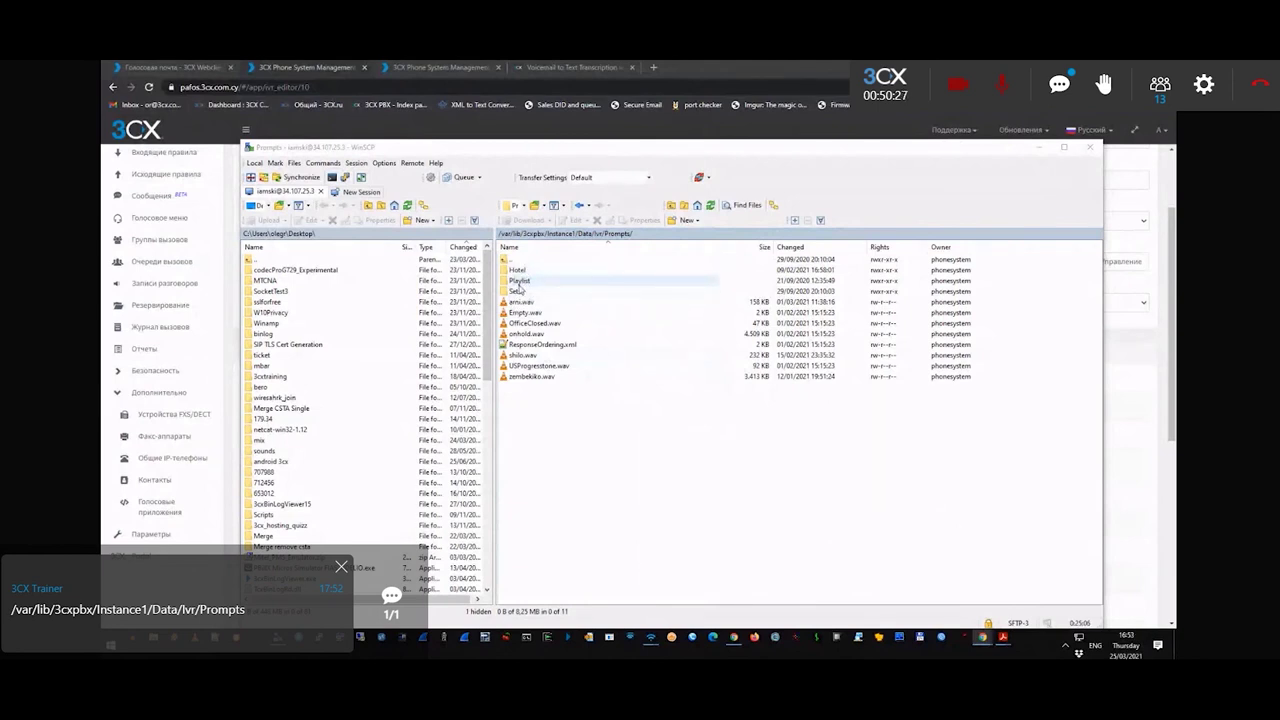
- Inspect the Playlist and Sets subfolders of Prompts, and switch back to the voice menu form in the 3CX management console
double_click(518, 283)
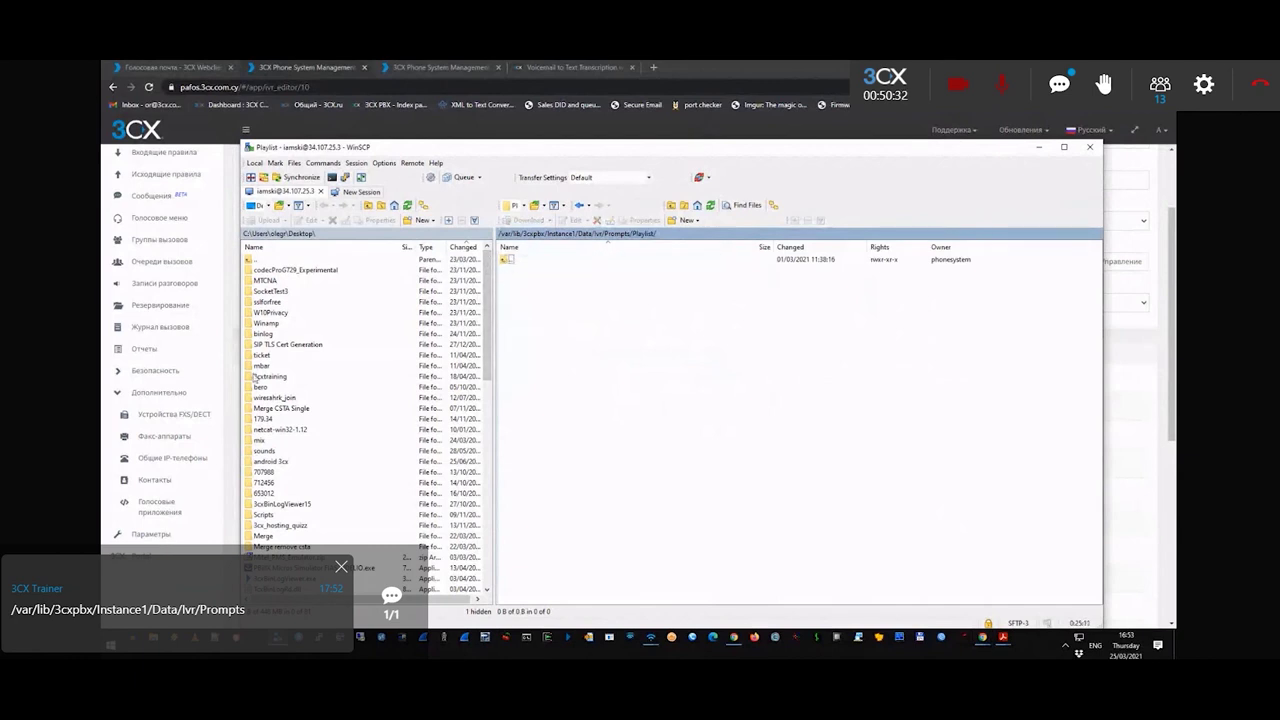
double_click(507, 260)
double_click(540, 271)
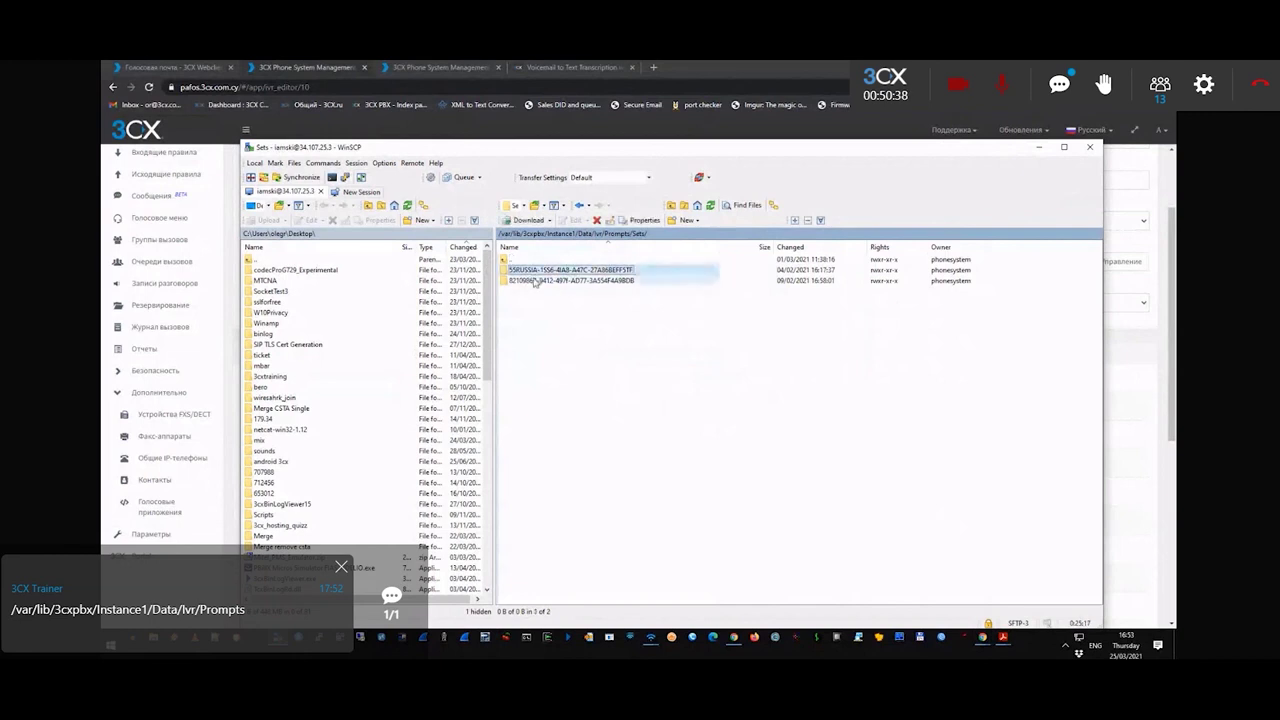
left_click(532, 280)
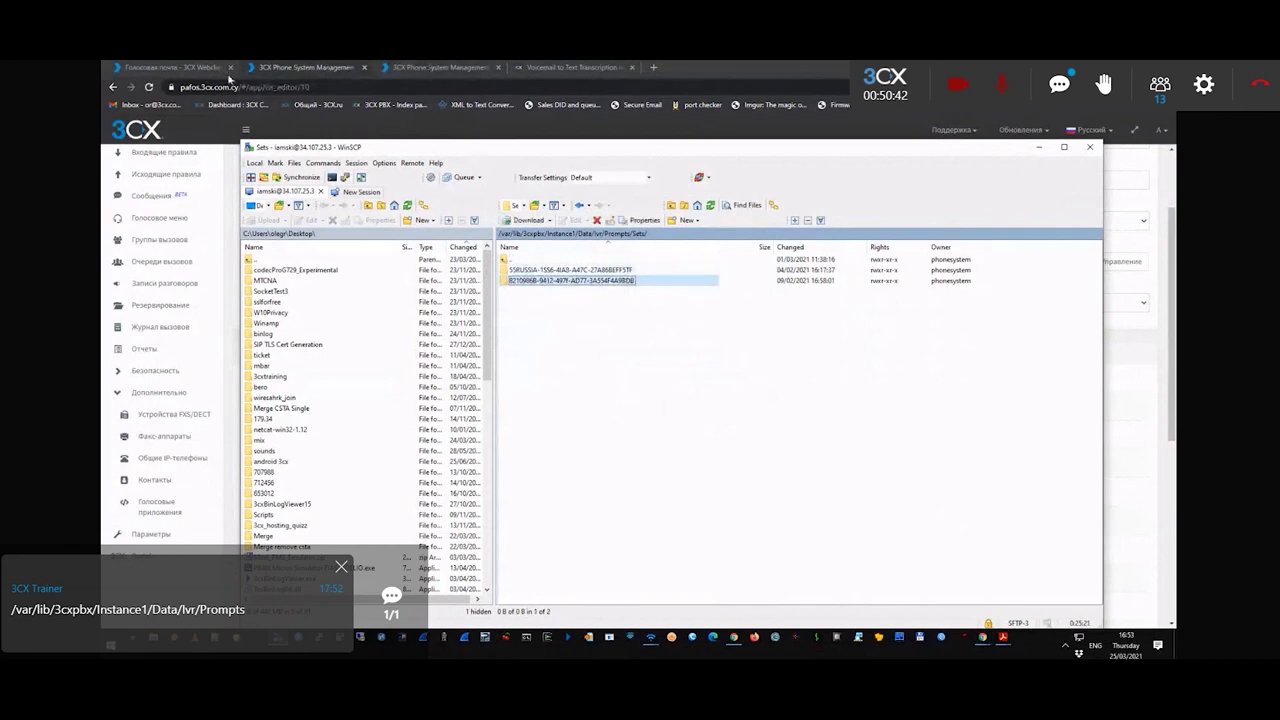
left_click(385, 70)
left_click(314, 69)
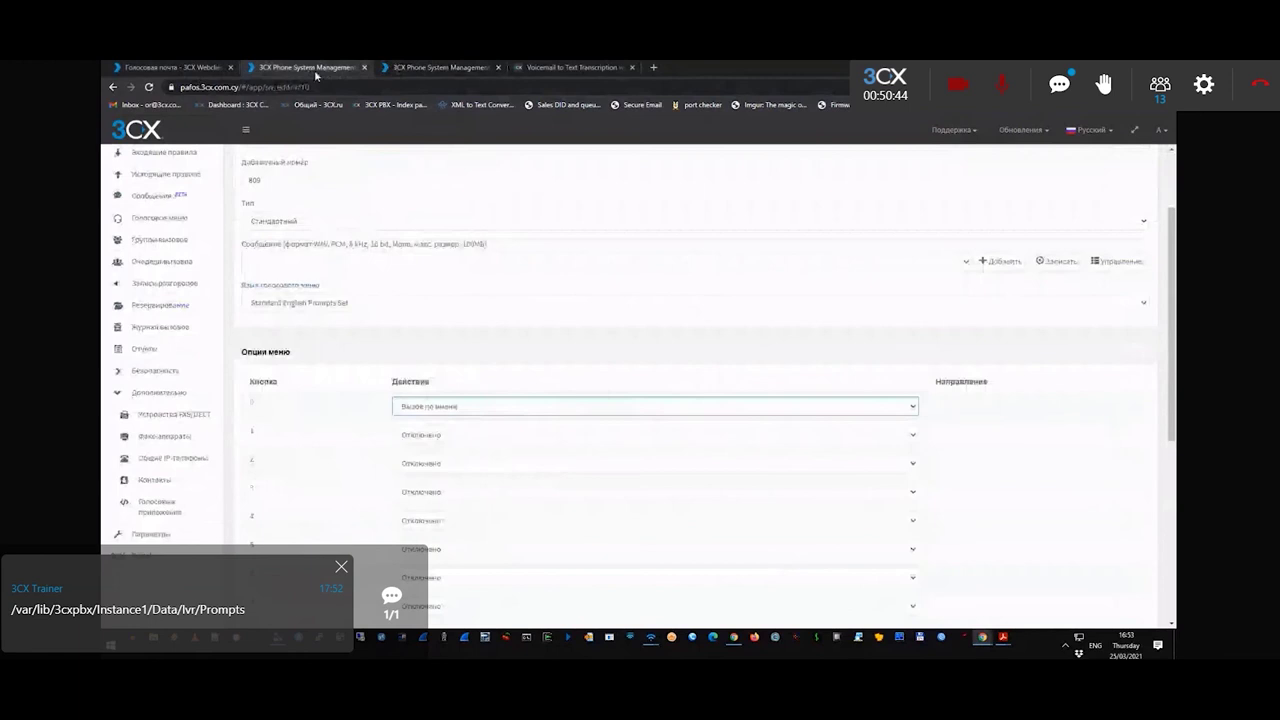
- In the system voice prompt settings, install the Greek prompt set from the available updates
left_click(419, 67)
scroll(190, 460, "down", 5)
left_click(177, 490)
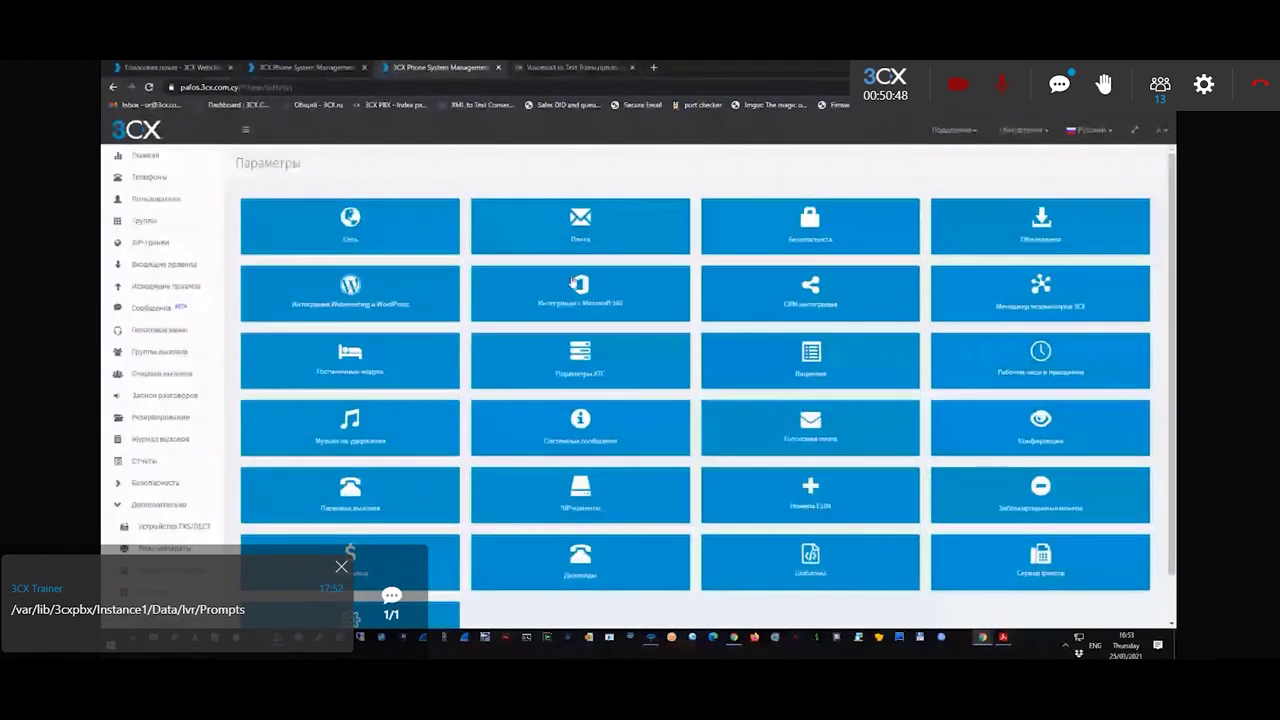
left_click(584, 420)
scroll(306, 323, "down", 3)
scroll(337, 343, "up", 2)
scroll(310, 320, "up", 2)
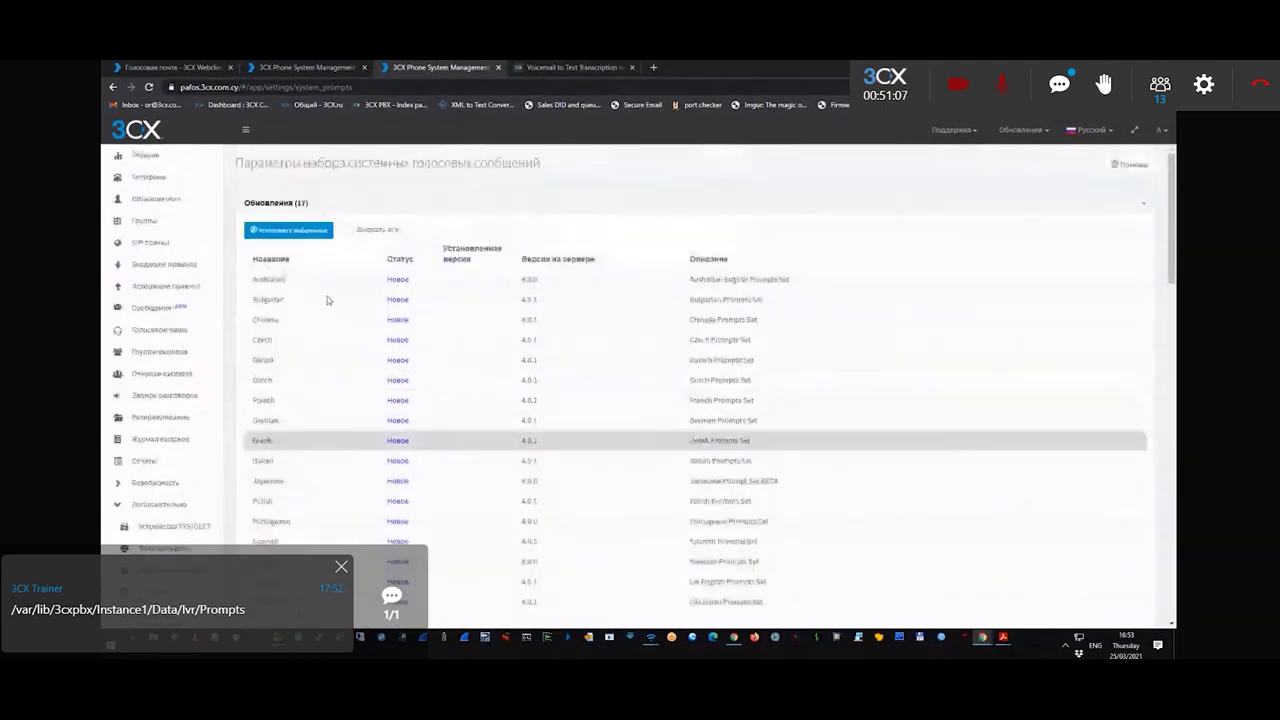
left_click(300, 232)
- In WinSCP, refresh the Sets folder, examine the audio files in subfolder 43EDFDBA-1C46-42d8-A47C-27A86BEFFF76, and return to the 3CX management console
key("alt+Tab")
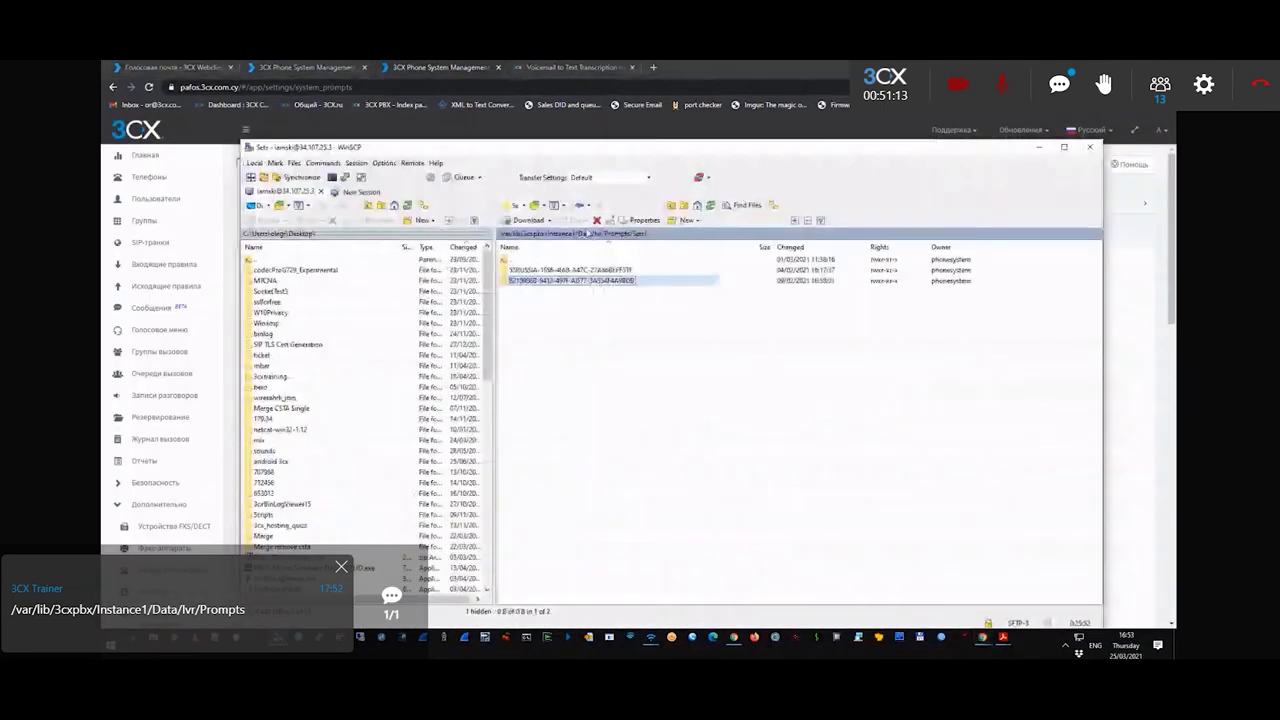
left_click(710, 205)
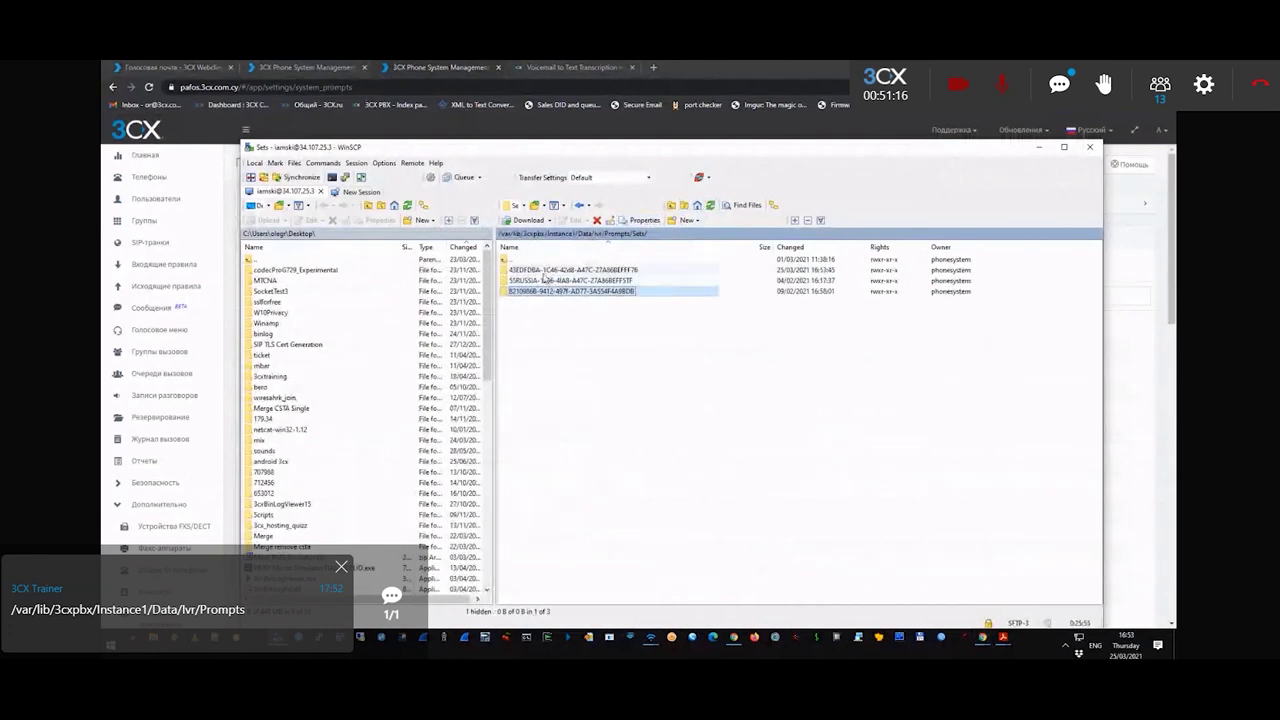
double_click(620, 270)
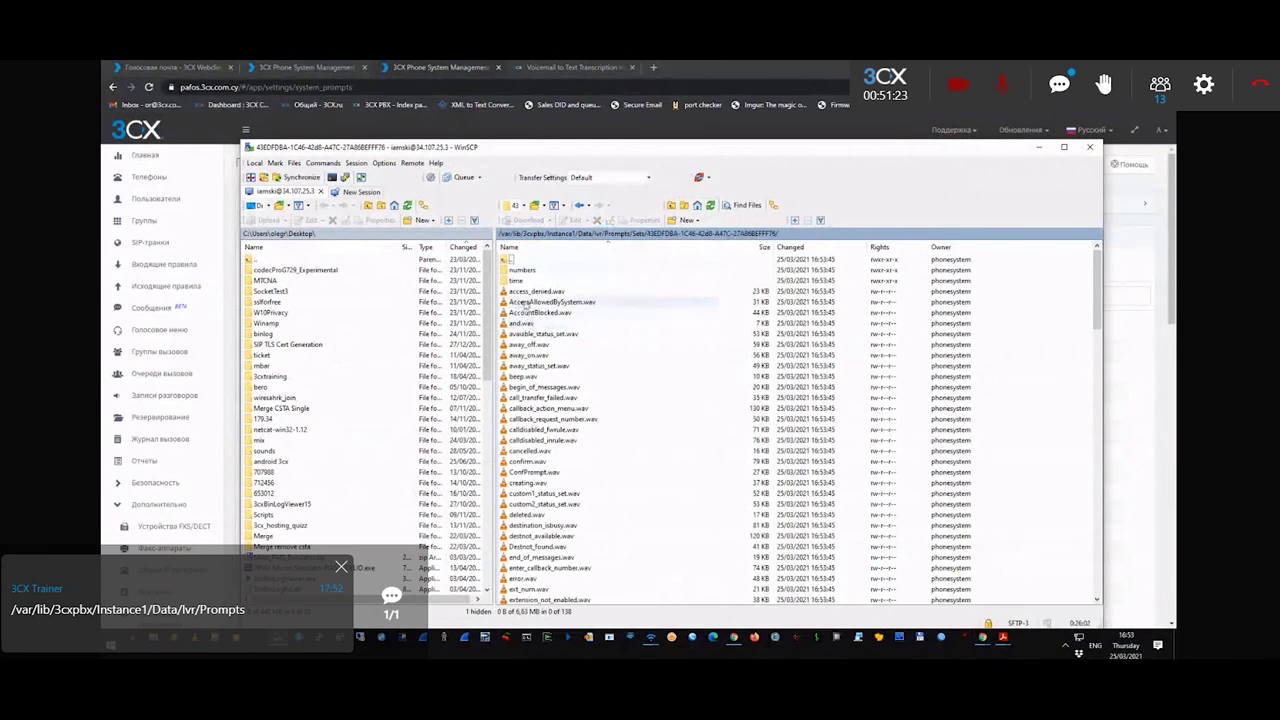
scroll(530, 330, "down", 15)
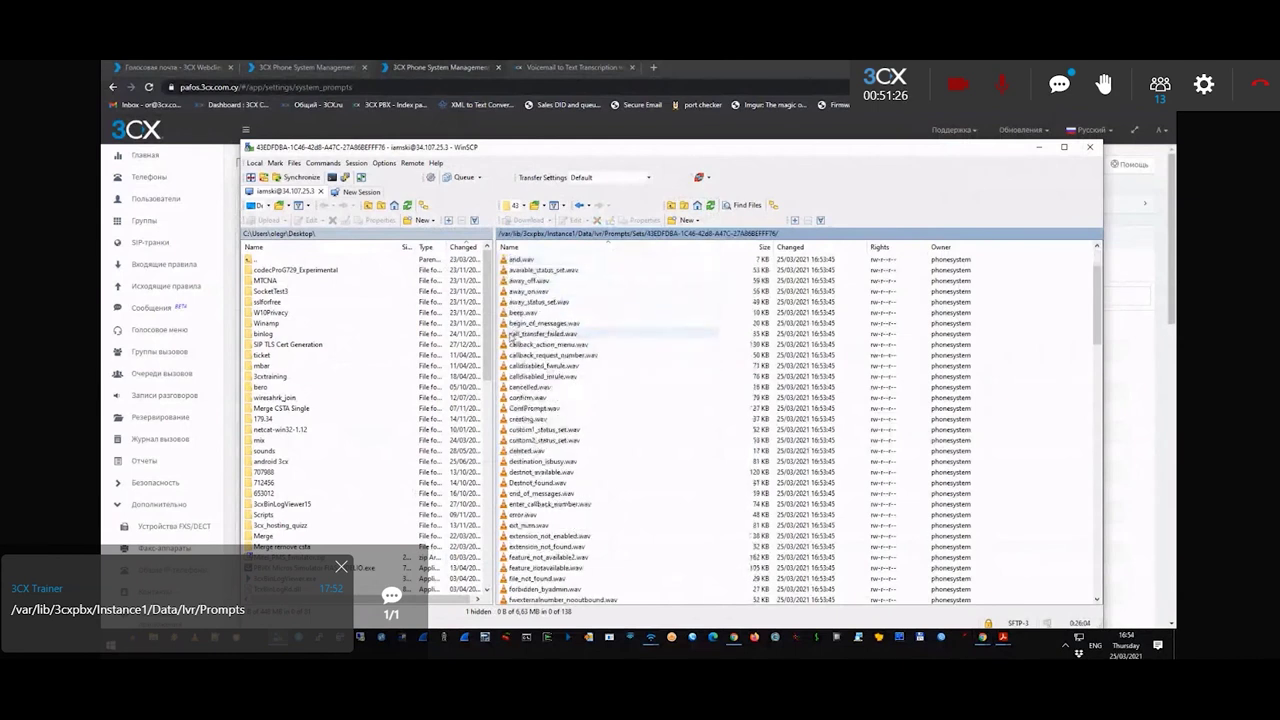
scroll(520, 350, "up", 5)
left_click(530, 337)
scroll(535, 390, "up", 3)
scroll(540, 432, "up", 2)
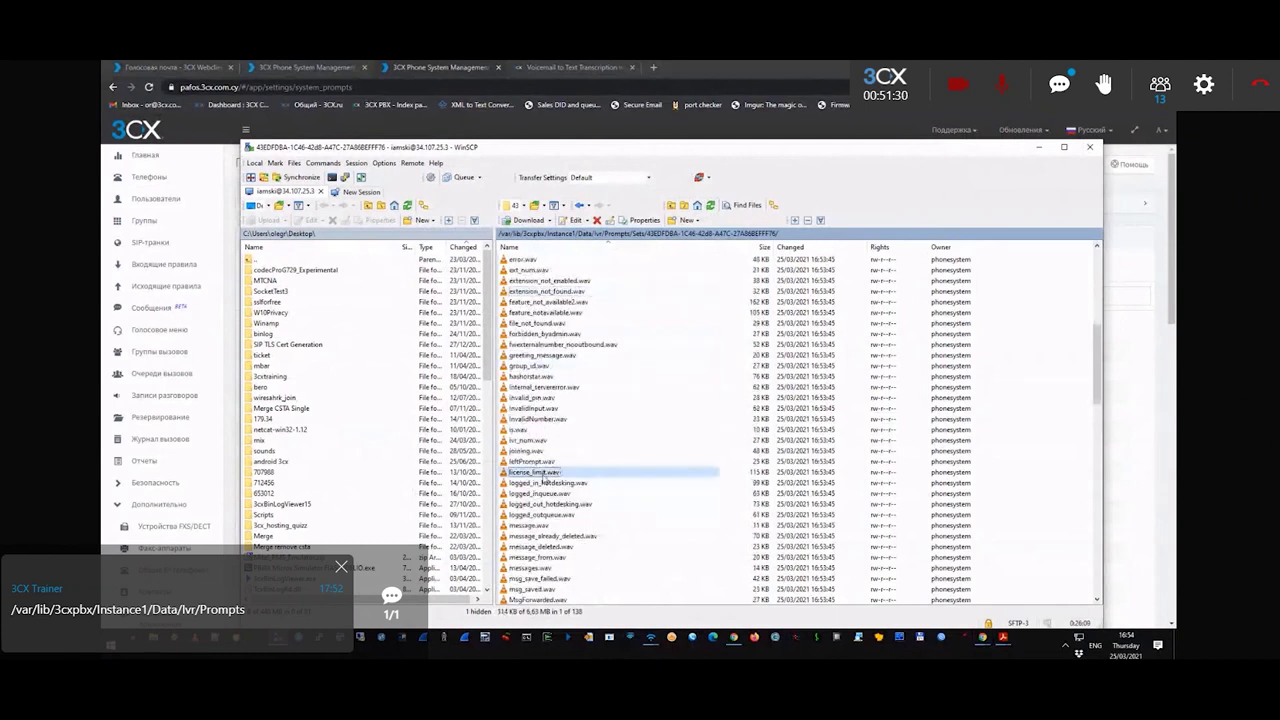
scroll(544, 432, "up", 4)
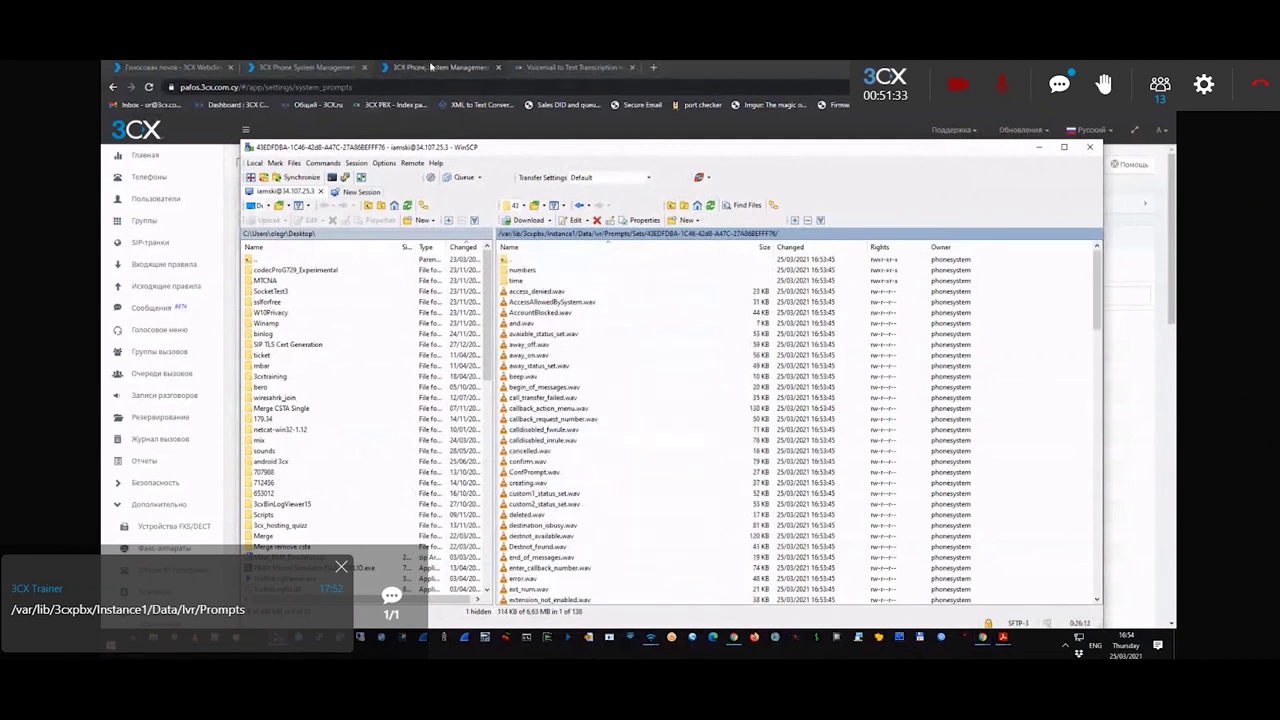
left_click(430, 67)
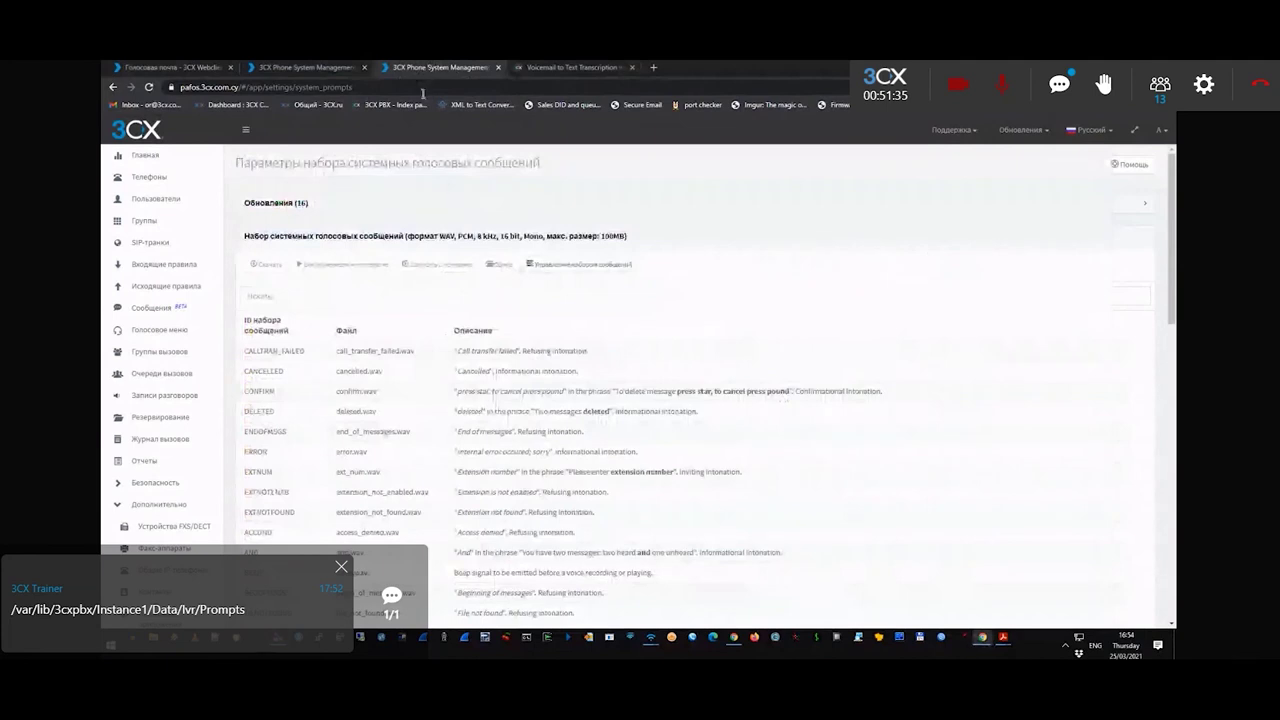
left_click(580, 264)
left_click(530, 197)
left_click(522, 233)
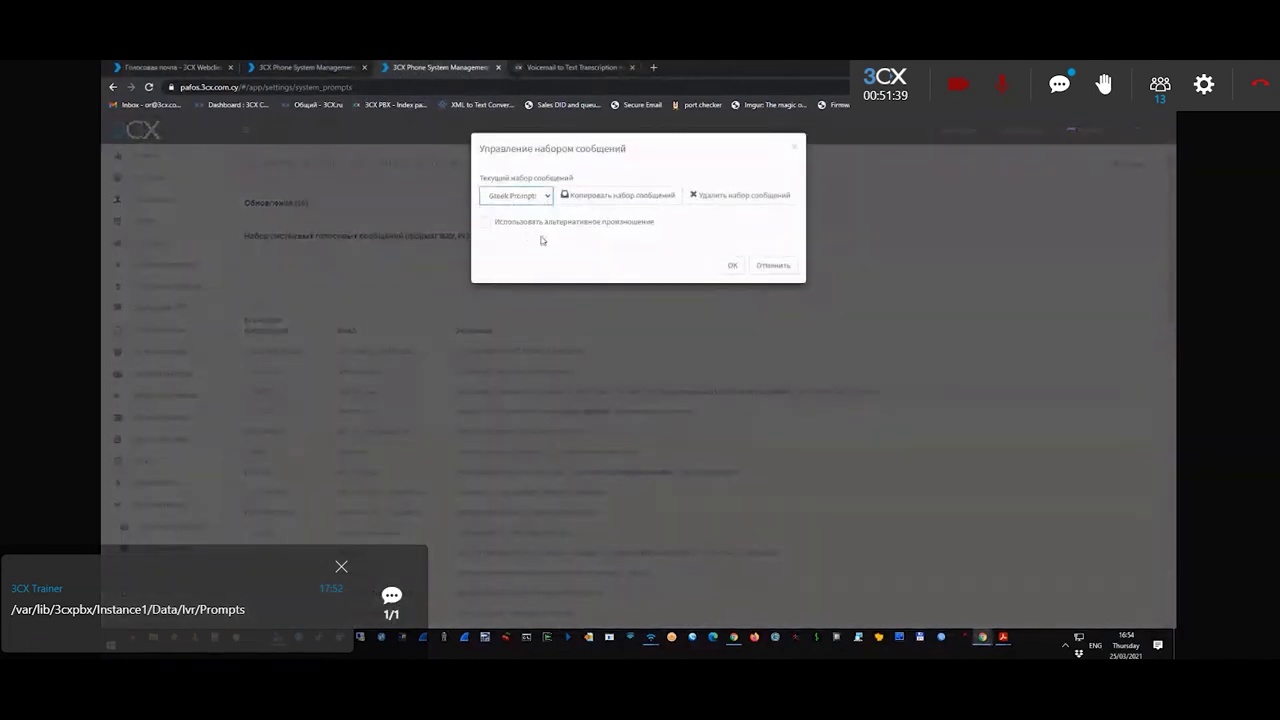
left_click(752, 268)
- Make Russian Prompts Set the current system prompt set
left_click(580, 264)
left_click(515, 195)
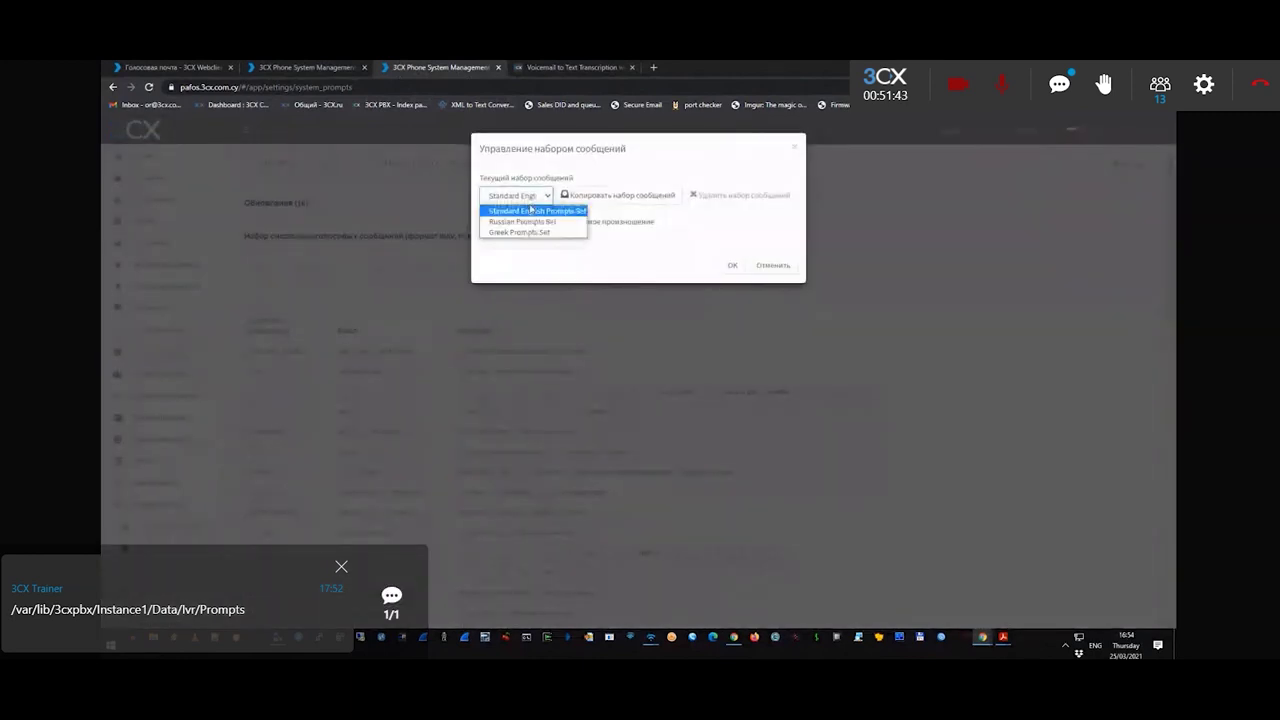
left_click(524, 223)
left_click(731, 265)
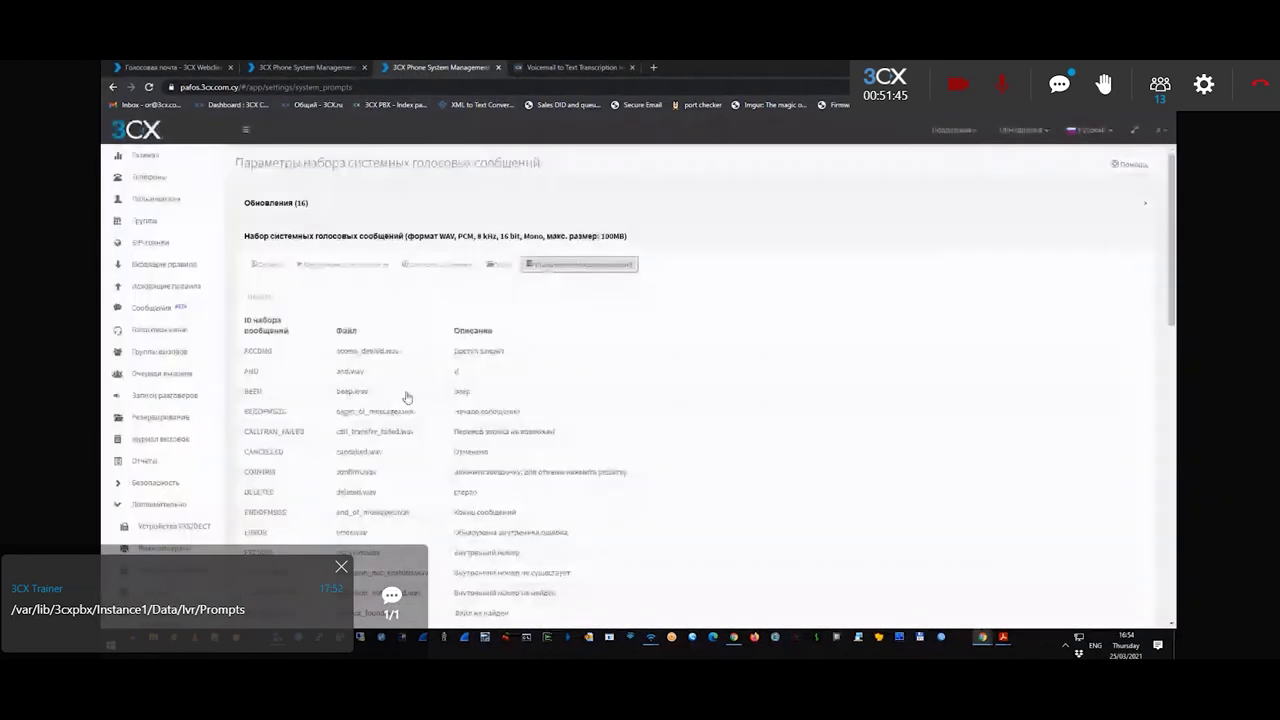
- Examine the descriptions of the individual messages in the Russian prompt set
double_click(463, 351)
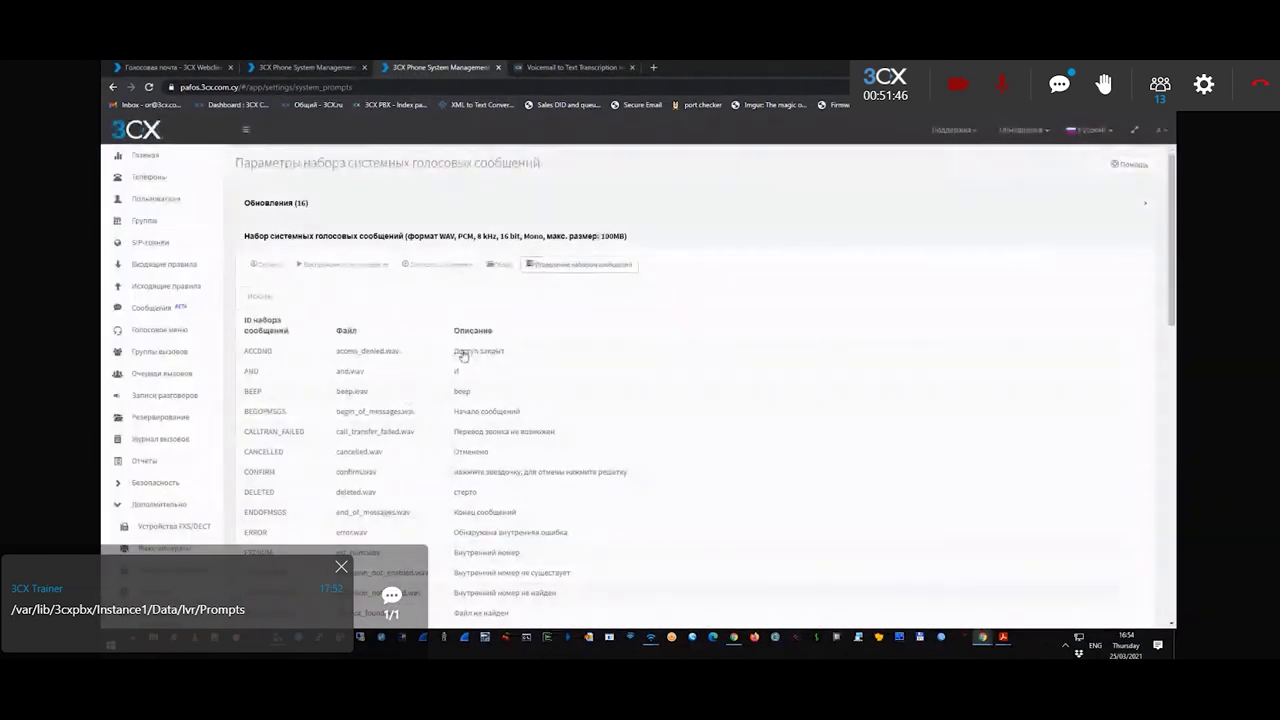
double_click(470, 411)
left_click_drag(486, 471, 574, 472)
scroll(407, 452, "down", 2)
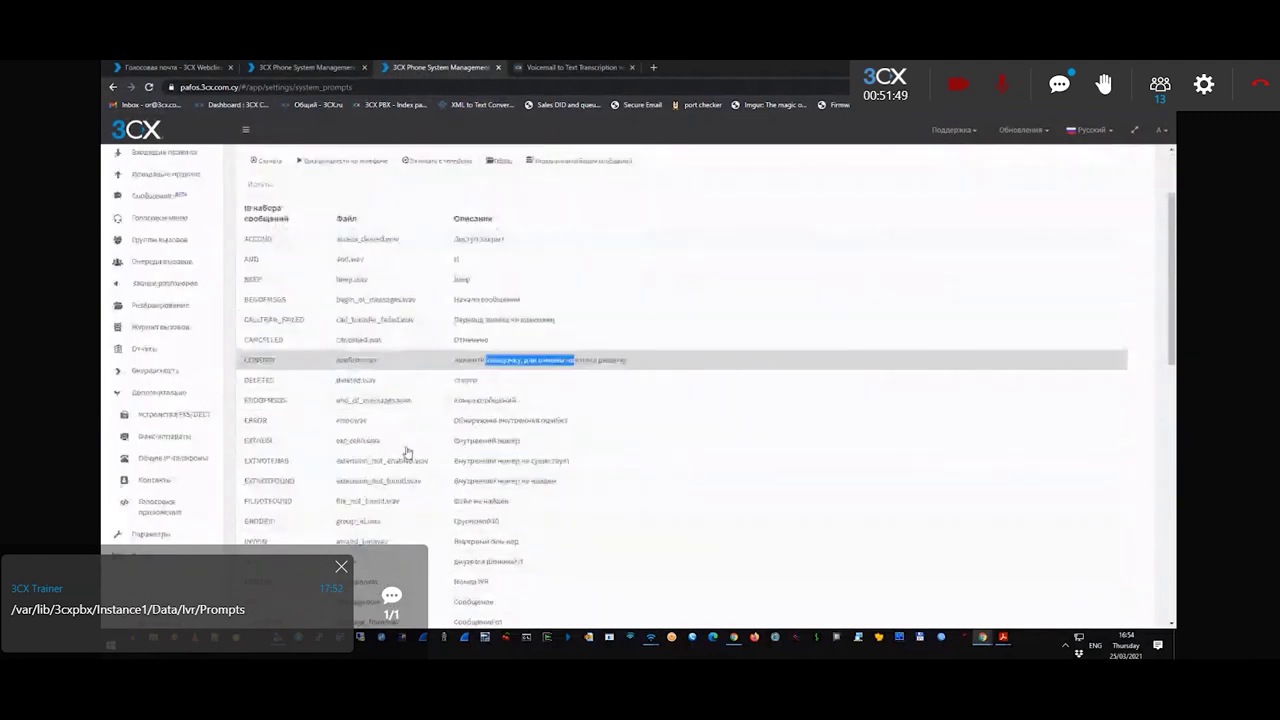
double_click(483, 380)
scroll(495, 418, "up", 2)
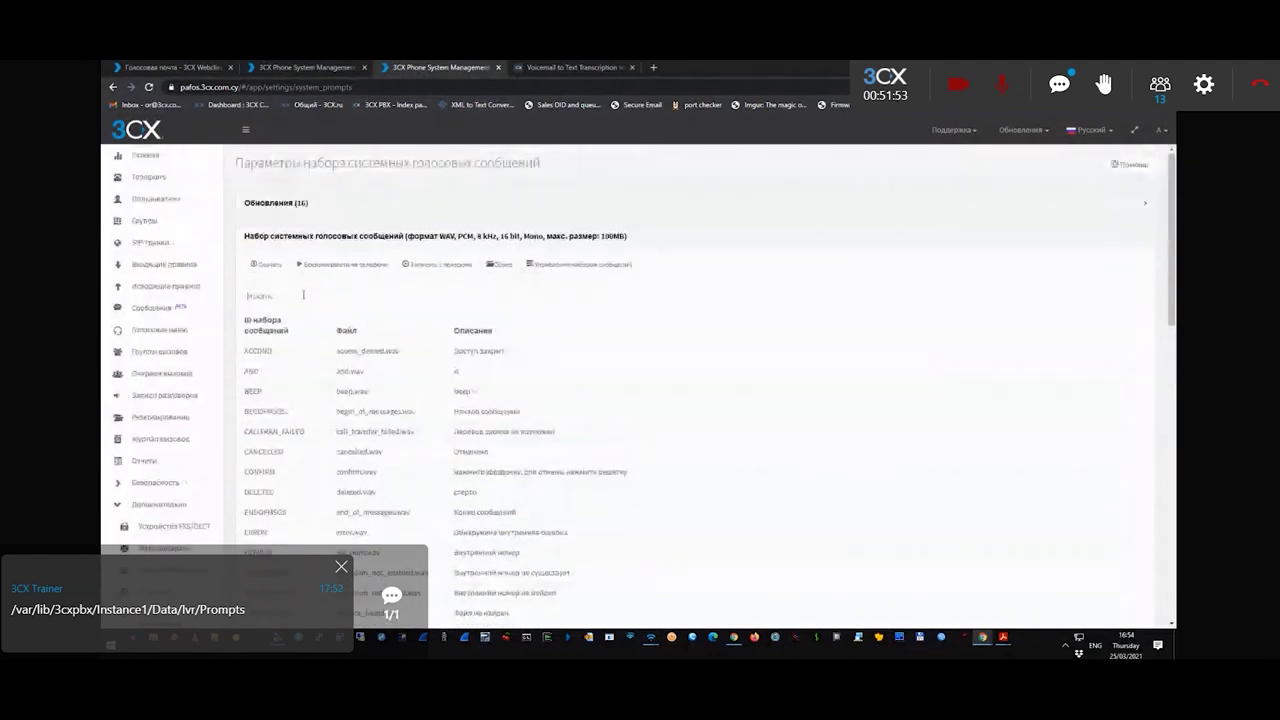
- Filter the prompt list by "вну" and highlight the description of the ext_num.wav prompt
left_click(350, 295)
type("в")
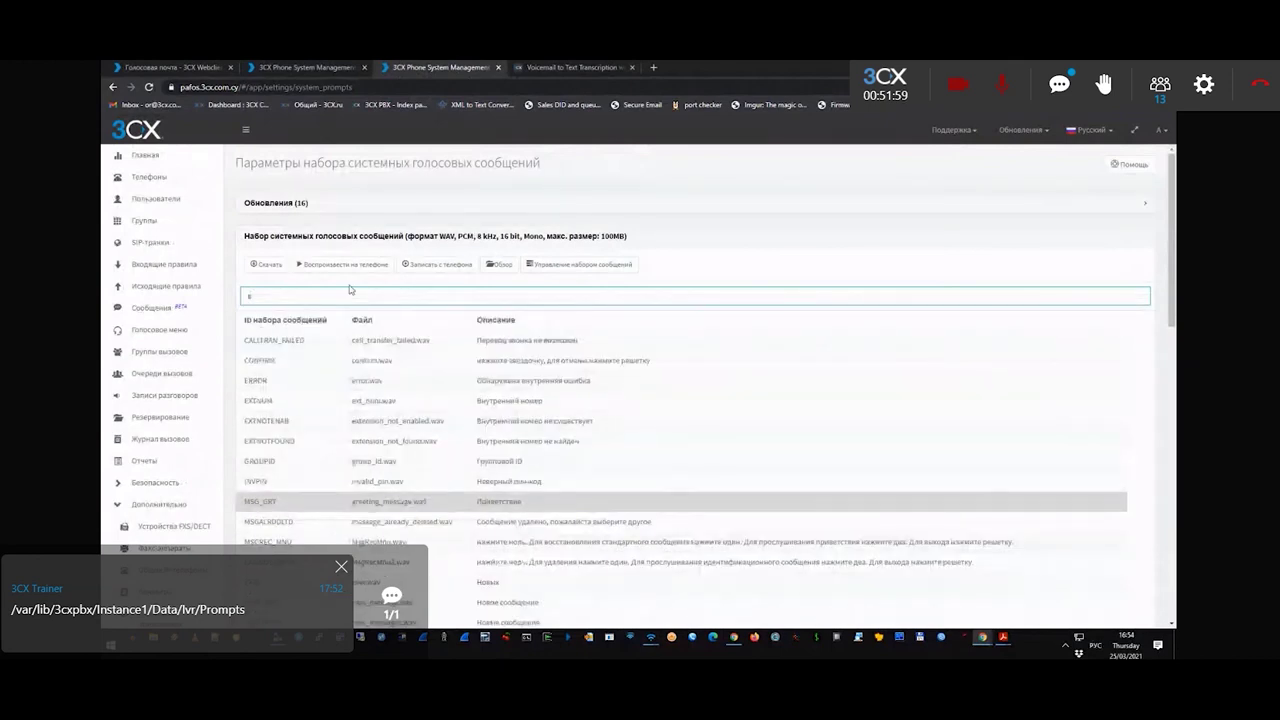
type("ну")
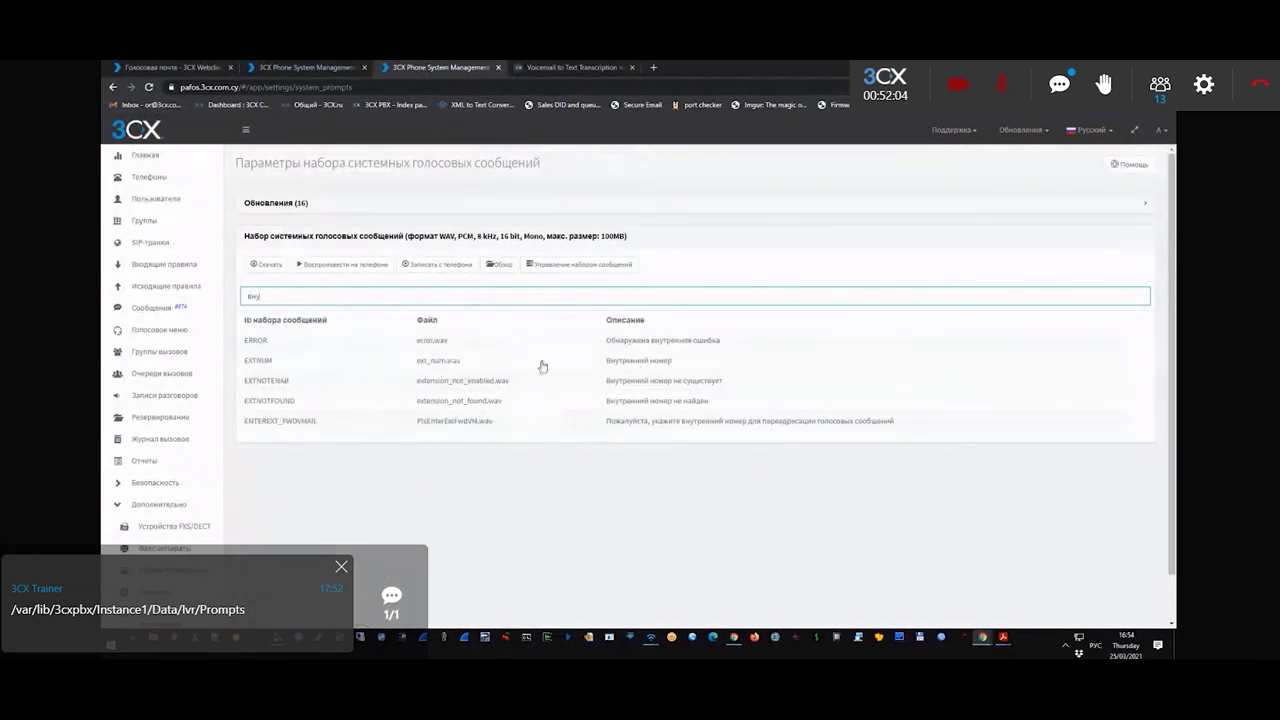
left_click_drag(606, 361, 672, 362)
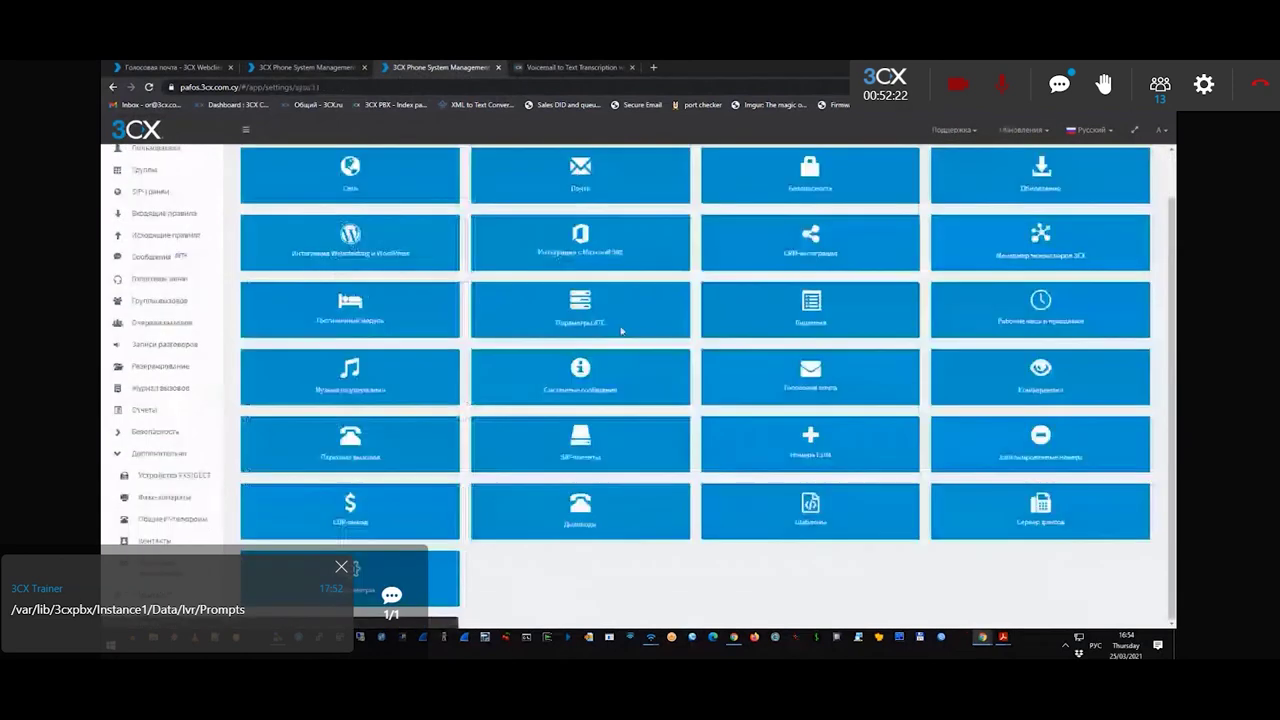
- Open the general PBX parameters and review their options, including the one for playing a busy message when the extension is busy
left_click(621, 331)
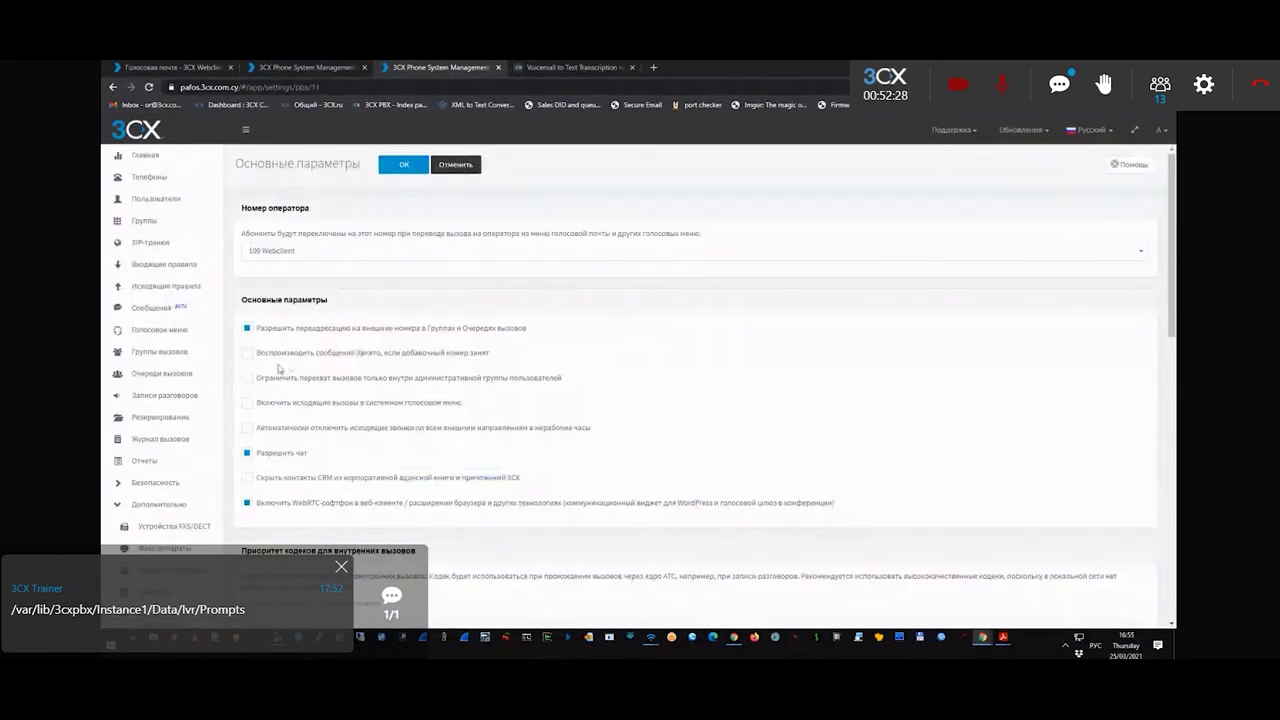
left_click_drag(263, 352, 344, 373)
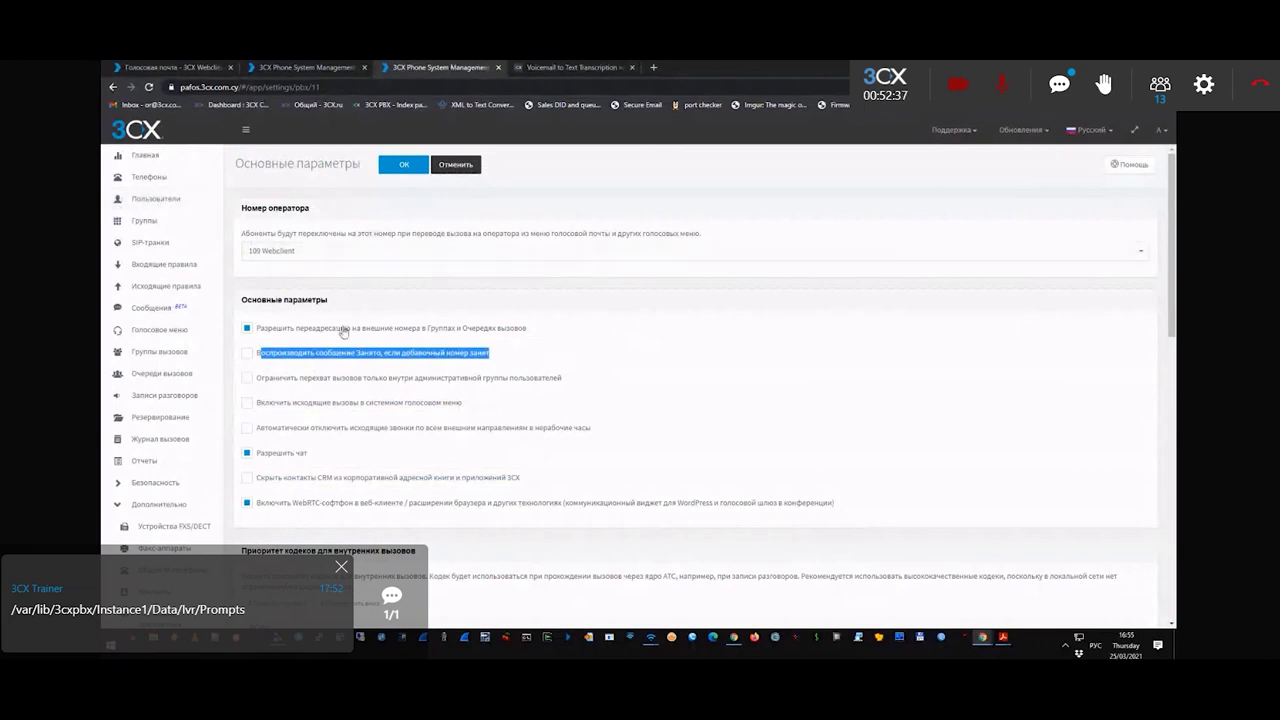
scroll(345, 330, "down", 10)
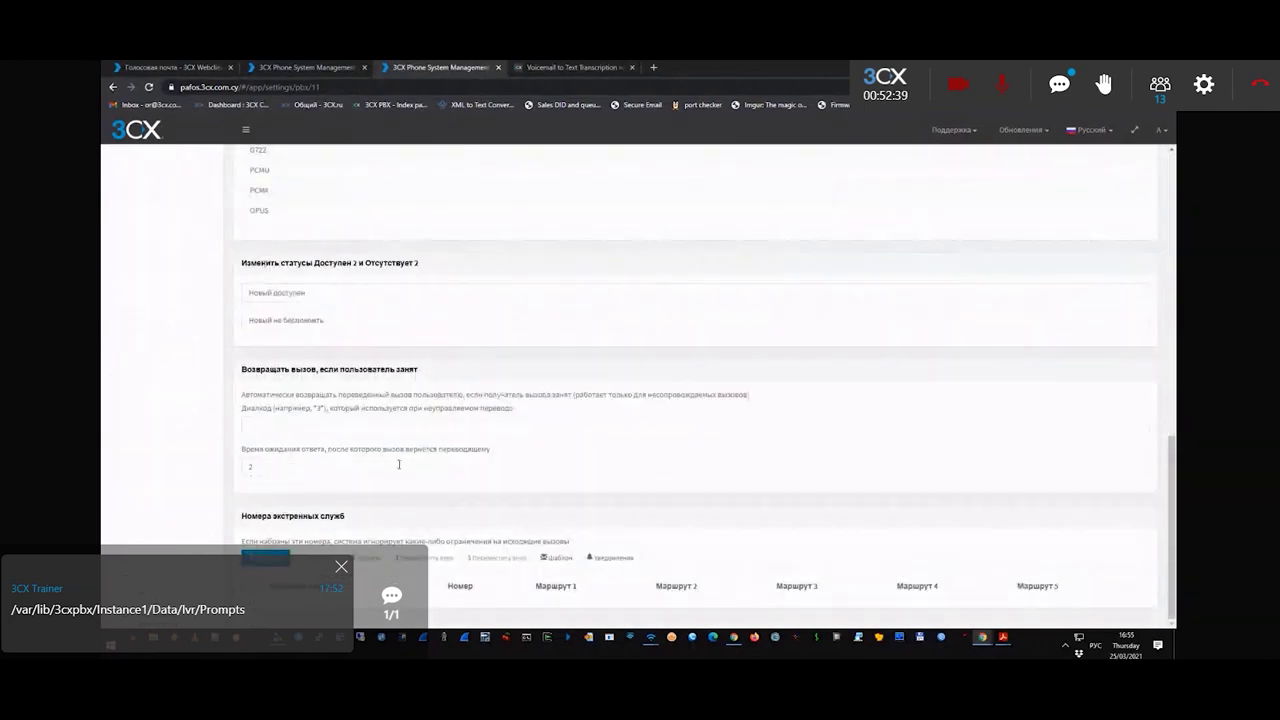